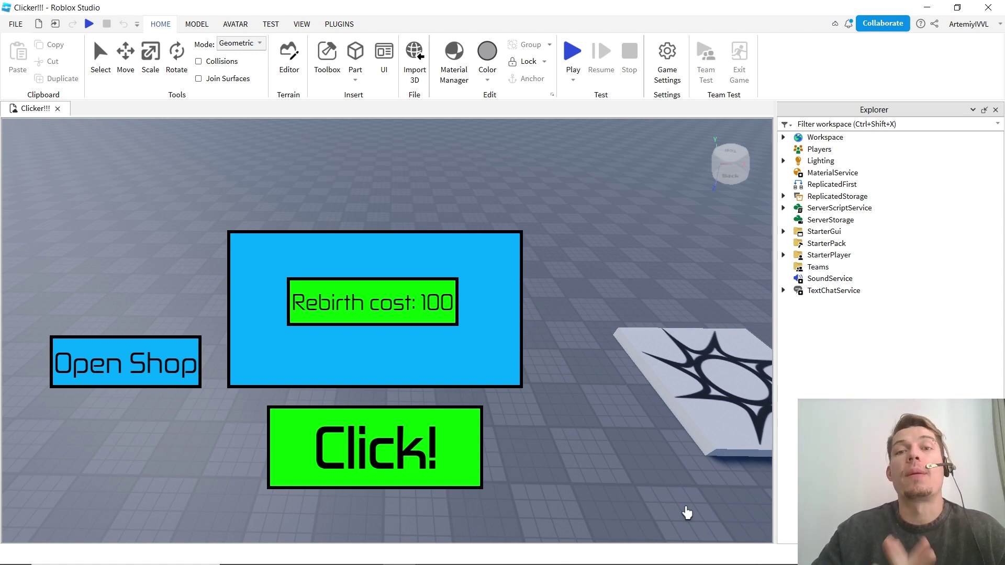
pyautogui.scroll(-3, 610, 366)
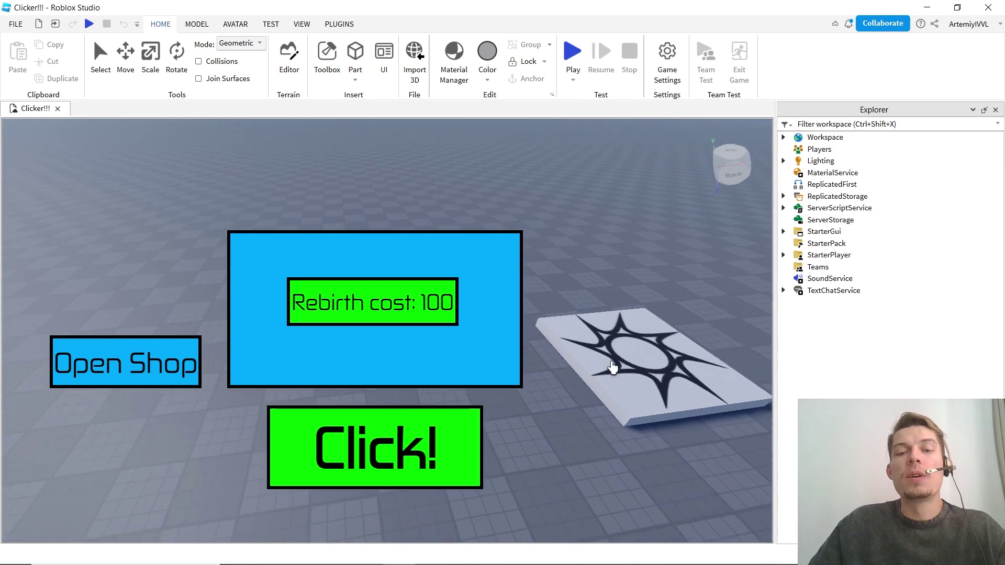
pyautogui.scroll(3, 610, 366)
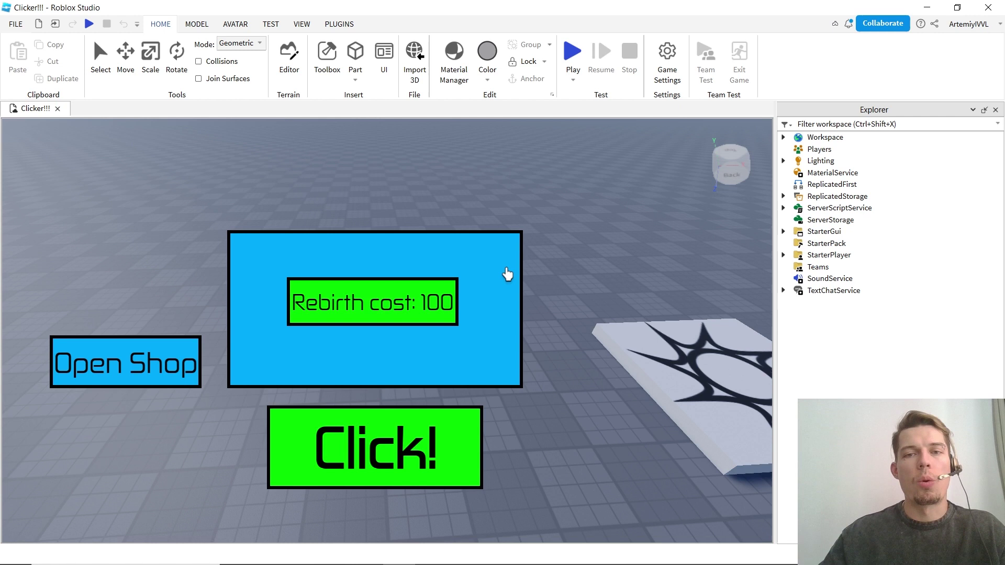
pyautogui.moveTo(578, 331); pyautogui.dragTo(629, 293, button='right')
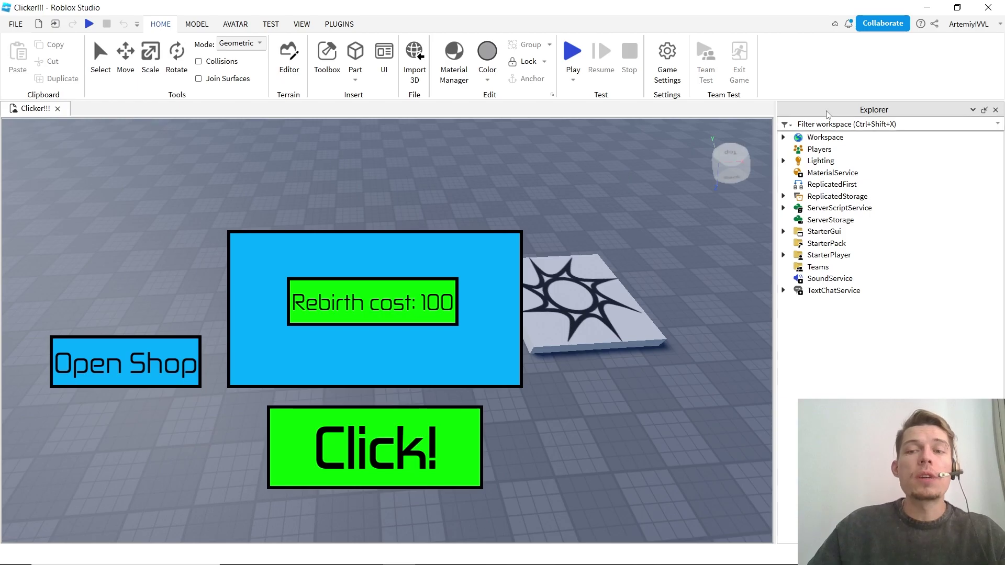
# Expand the Workspace in the object tree and open its save script.
pyautogui.click(784, 137)
pyautogui.click(855, 137)
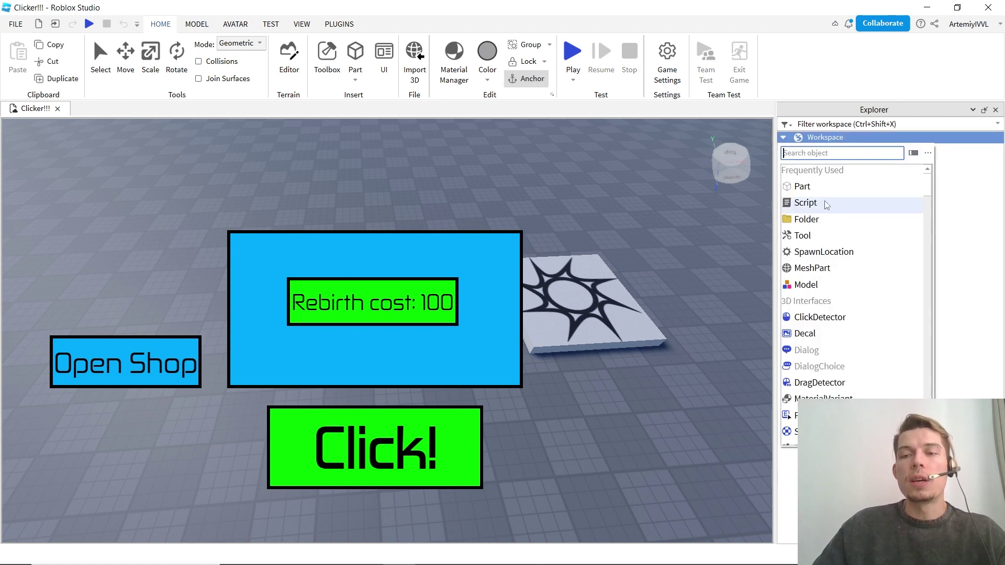
pyautogui.click(945, 202)
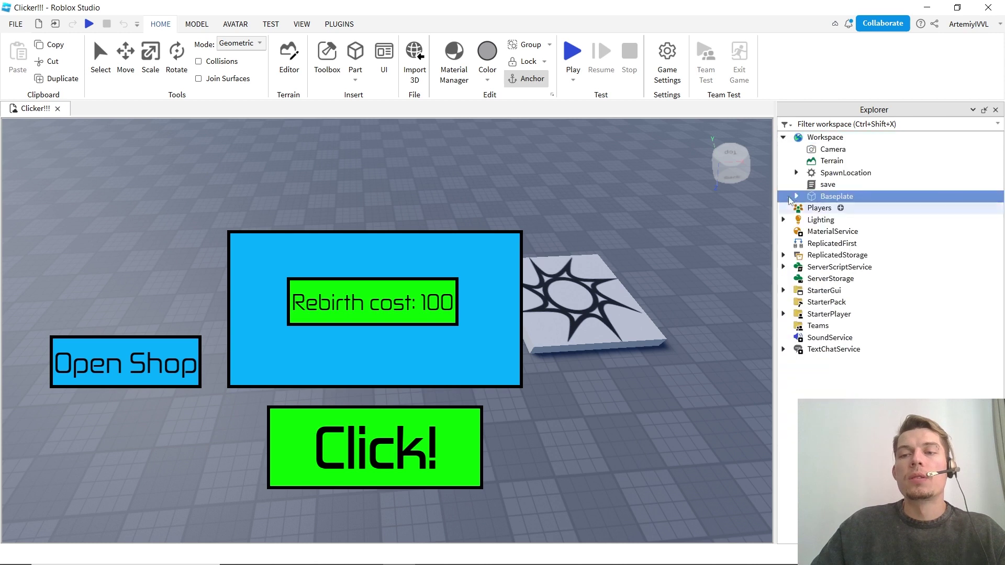
pyautogui.click(819, 184)
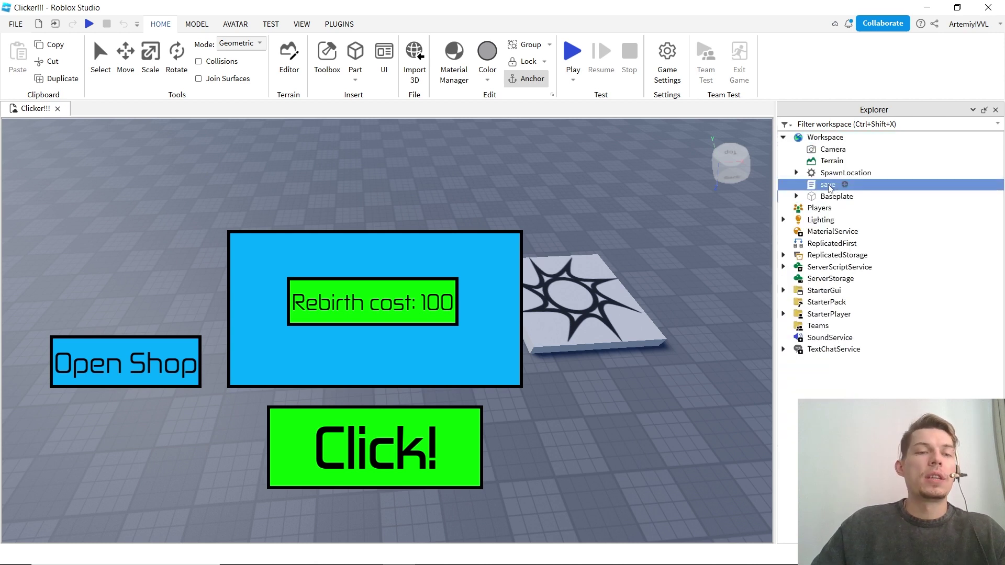
pyautogui.doubleClick(829, 185)
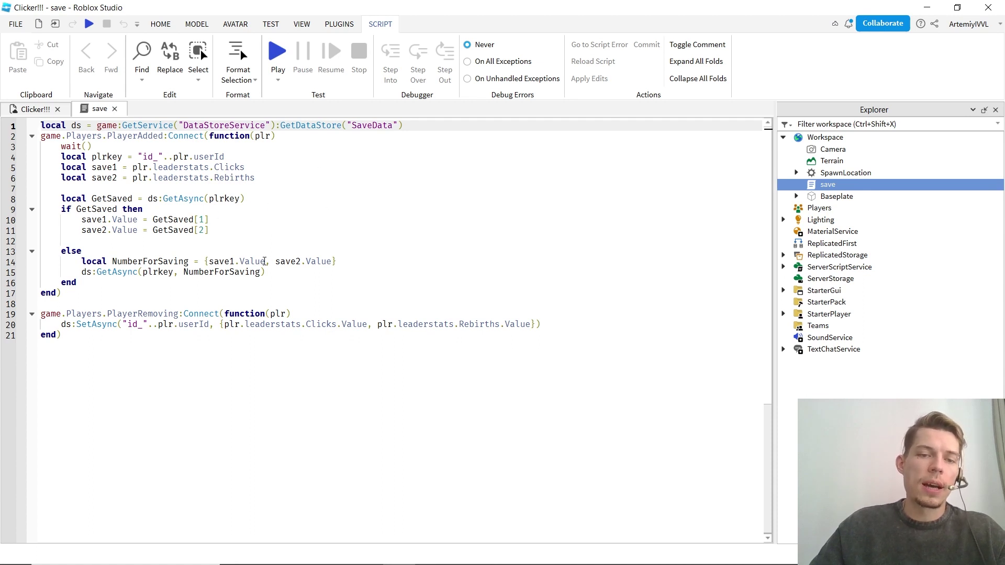
# Review the PlayerAdded code that loads Clicks and Rebirths in the save script.
pyautogui.moveTo(209, 230); pyautogui.dragTo(301, 287)
pyautogui.click(270, 209)
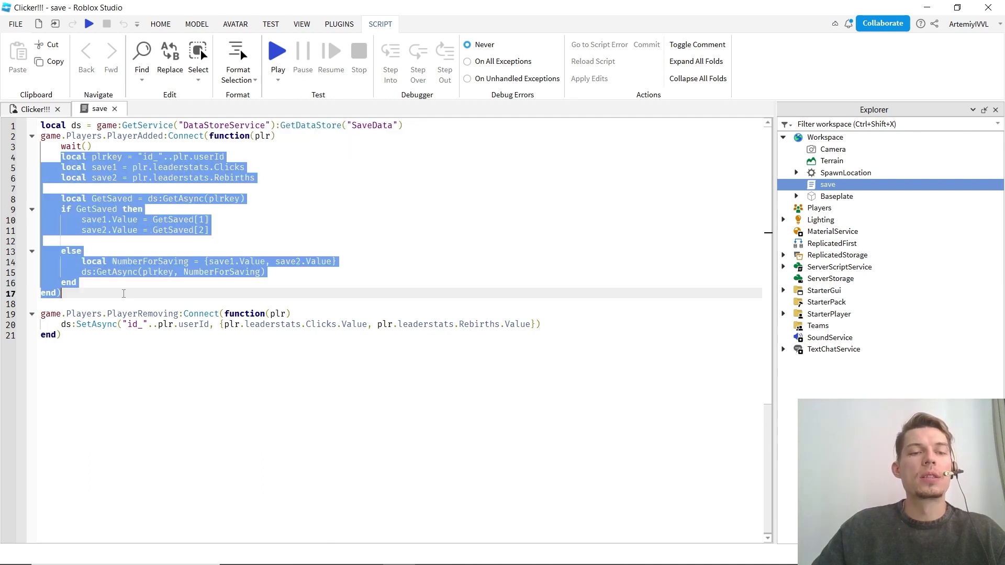
pyautogui.click(301, 287)
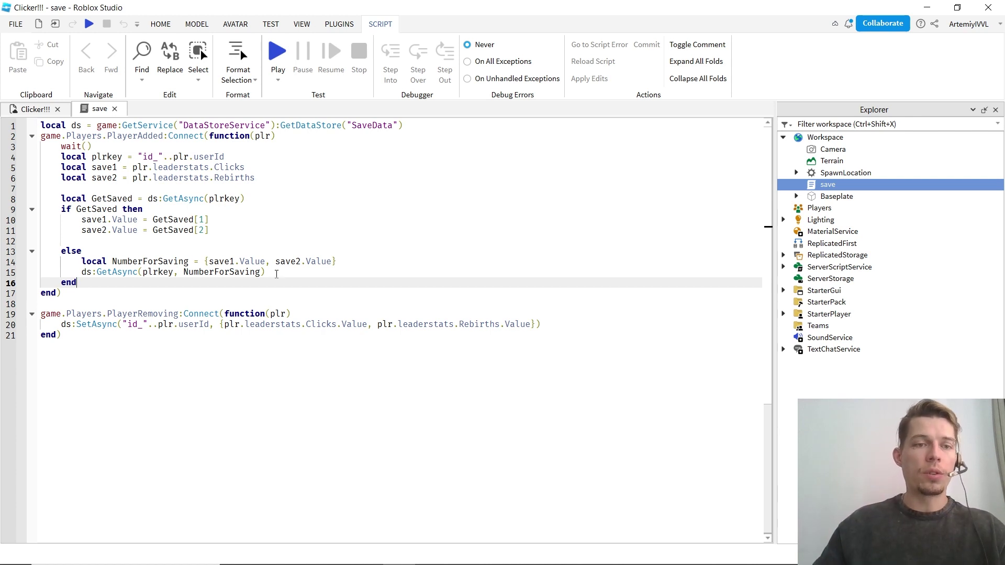
# Switch to Google Docs, open the document "Скрипт на сохранение валюты SAVE" and copy its whole script below the heading.
pyautogui.click(35, 109)
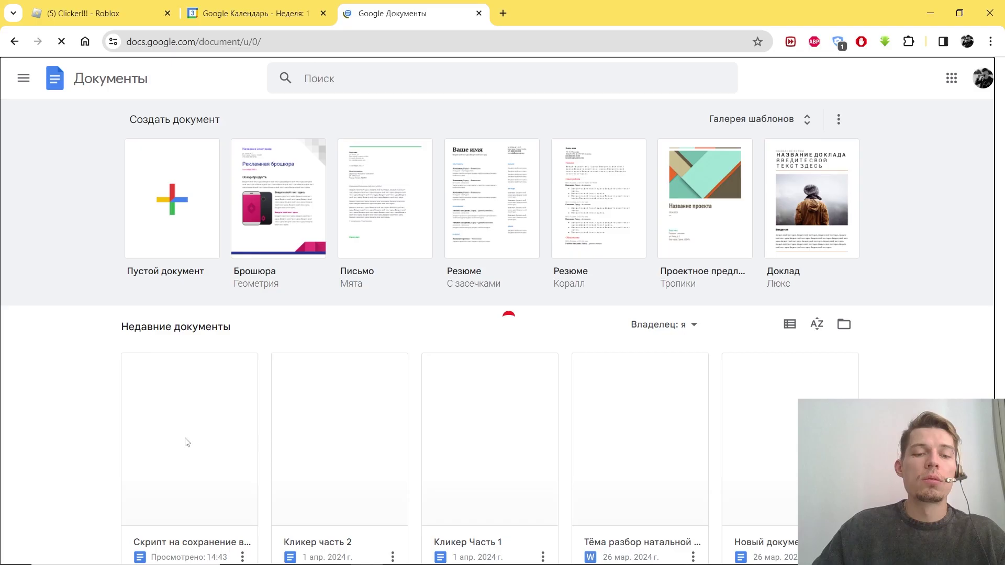
pyautogui.click(186, 442)
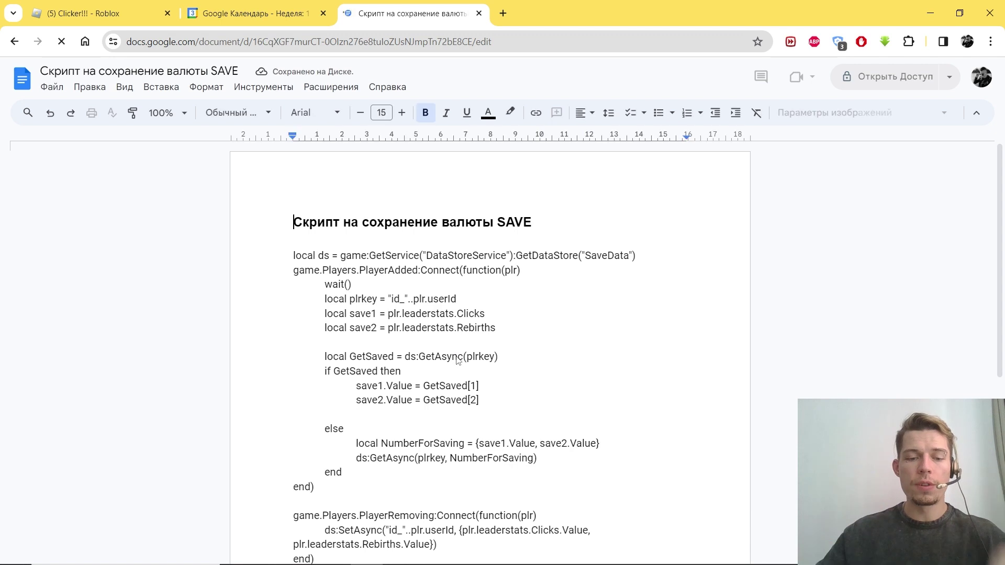
pyautogui.scroll(-1, 458, 360)
pyautogui.moveTo(294, 189); pyautogui.dragTo(568, 487)
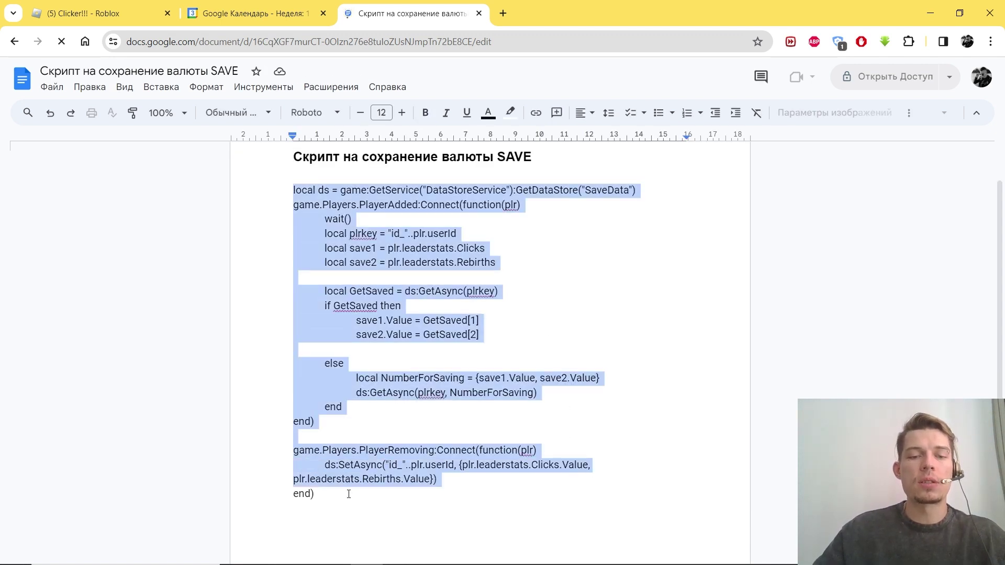
pyautogui.click(348, 491)
pyautogui.keyDown('shift'); pyautogui.click(293, 190); pyautogui.keyUp('shift')
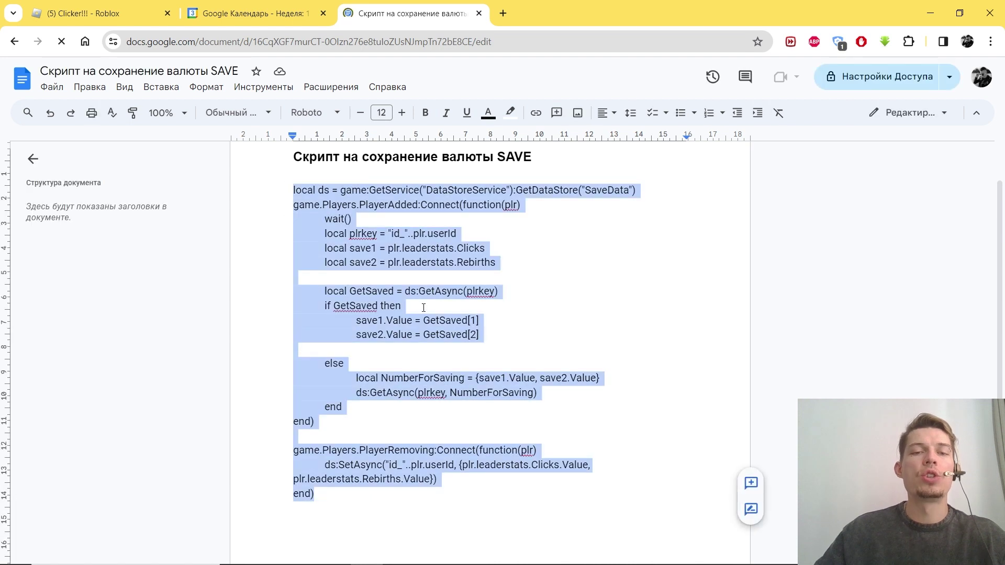
pyautogui.rightClick(318, 243)
pyautogui.click(350, 273)
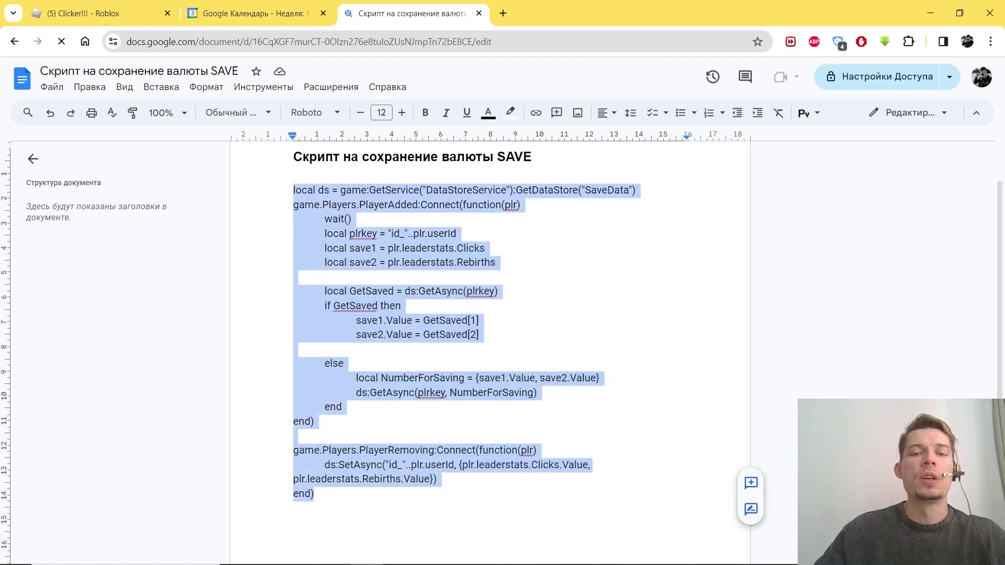
# Return to Roblox Studio and close the save script.
pyautogui.moveTo(360, 558)
pyautogui.click(399, 552)
pyautogui.click(100, 109)
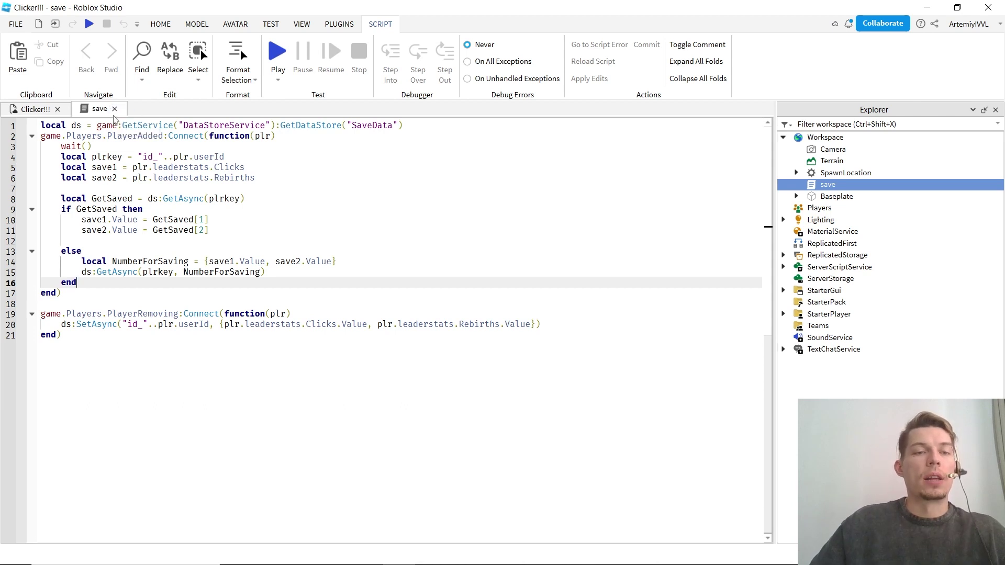
pyautogui.click(114, 109)
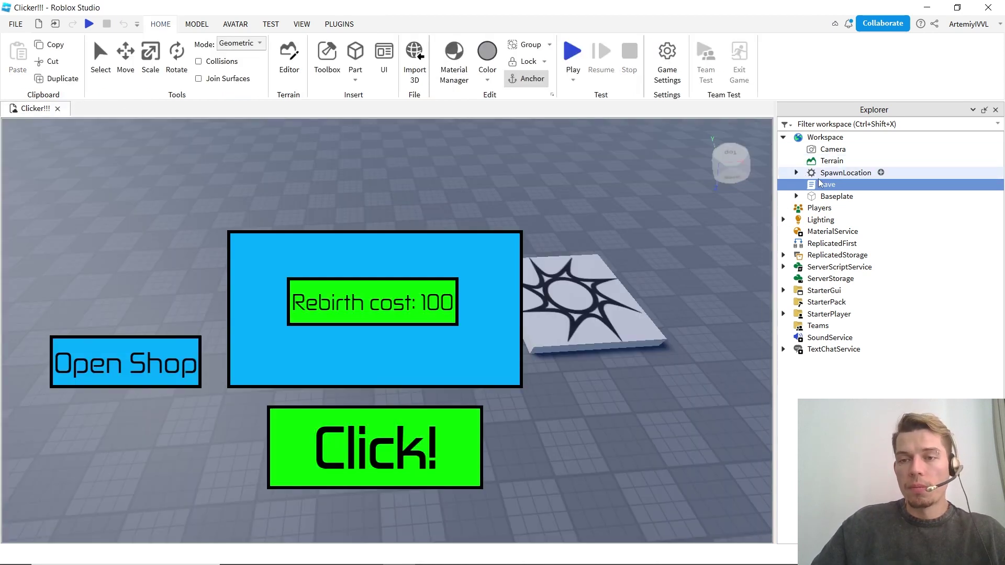
# Expand StarterPlayer and StarterGui in the object tree, including the CLICKER and SHOP screen GUIs.
pyautogui.click(783, 314)
pyautogui.click(783, 291)
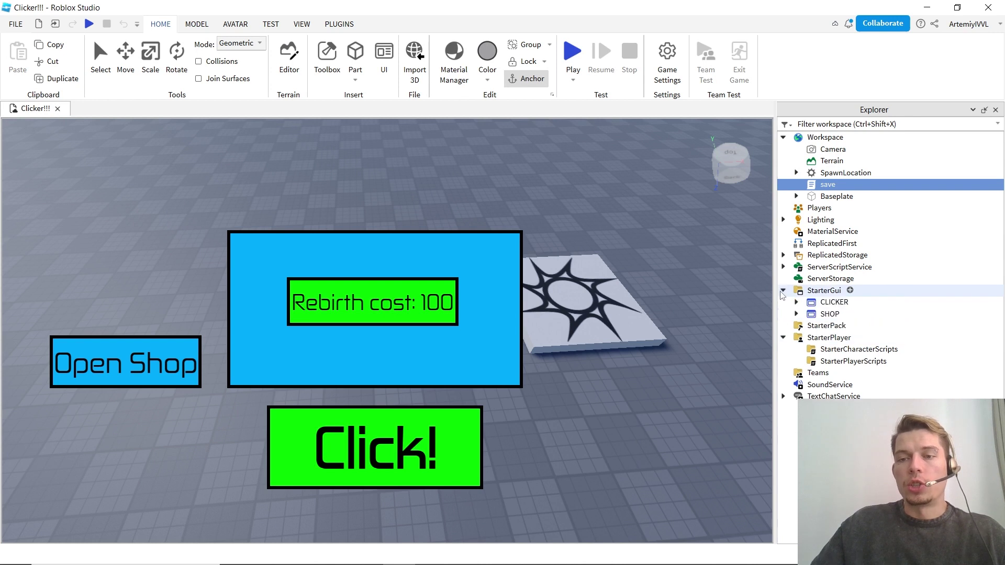
pyautogui.click(796, 314)
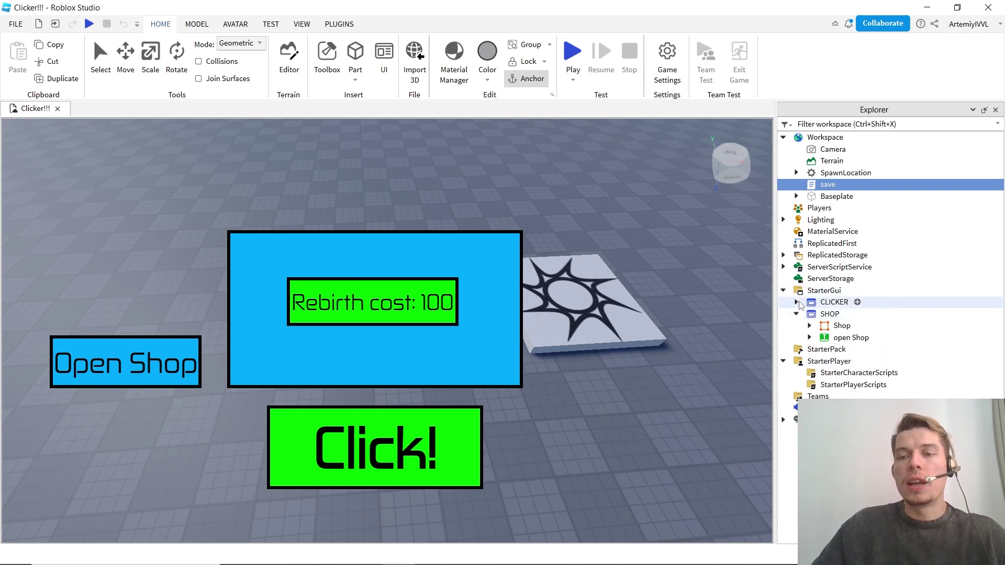
pyautogui.click(796, 302)
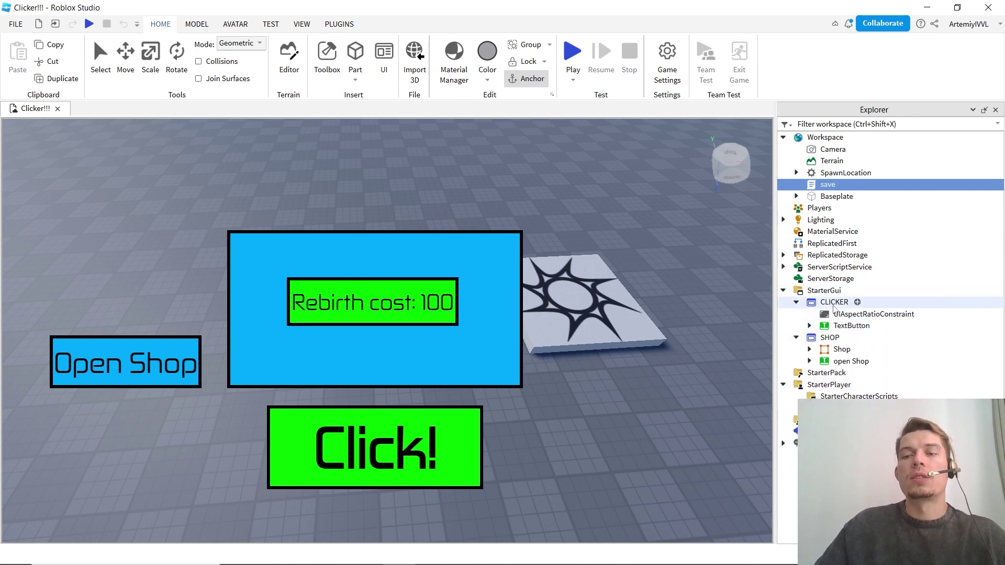
# Examine the CLICKER and SHOP interface elements one by one: the Click! button, Shop frame, Open Shop button and Rebirths button.
pyautogui.click(833, 305)
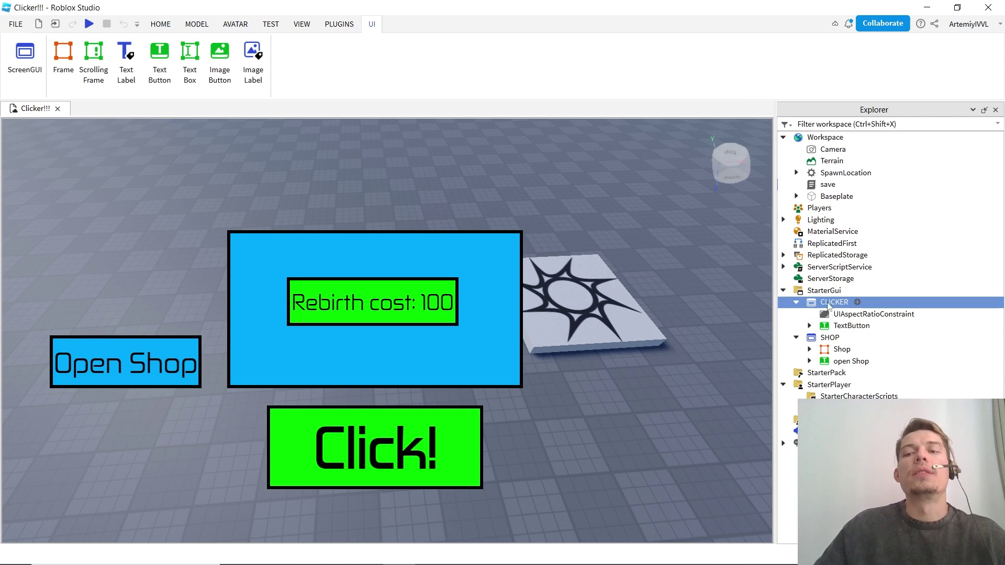
pyautogui.click(852, 326)
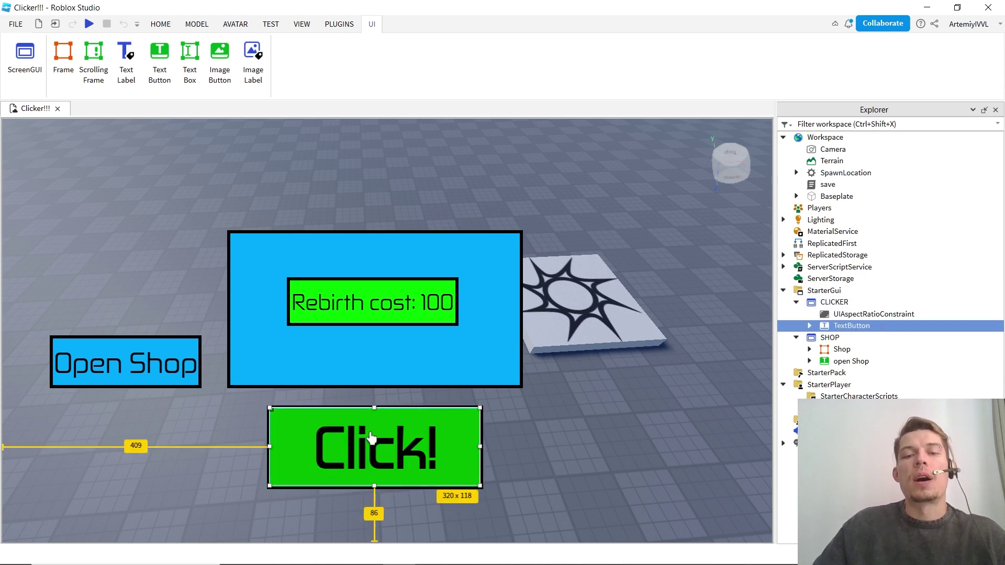
pyautogui.click(831, 338)
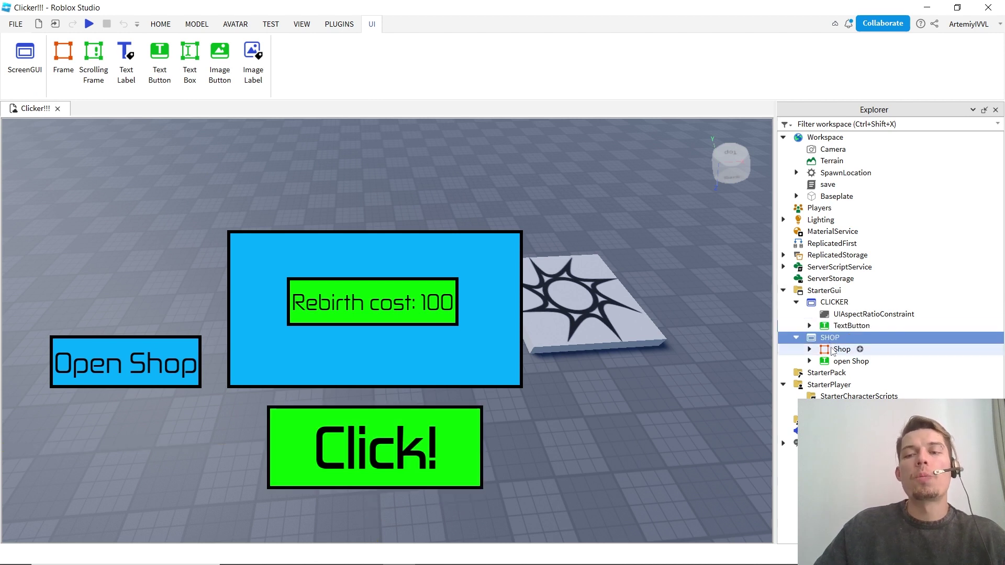
pyautogui.click(841, 349)
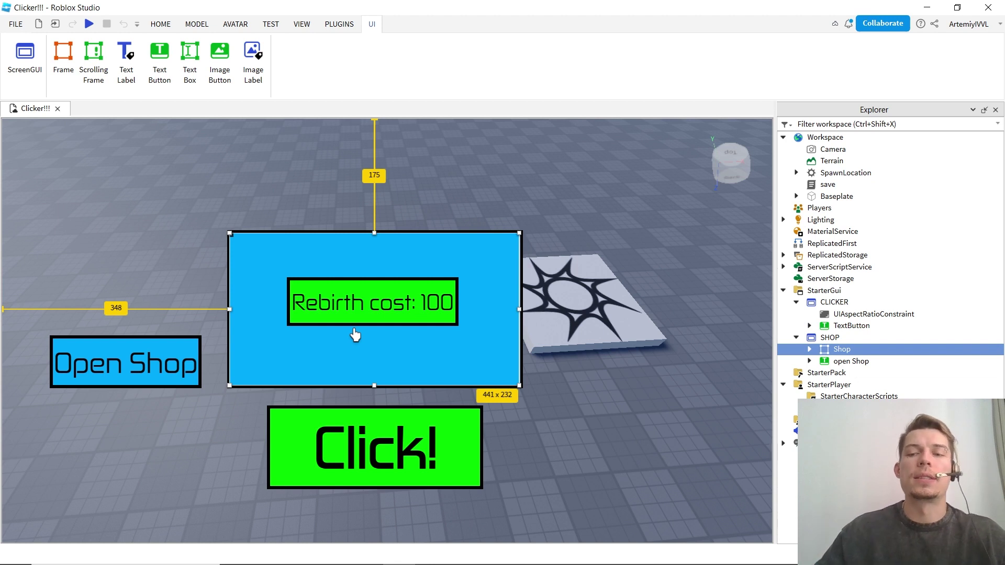
pyautogui.click(141, 356)
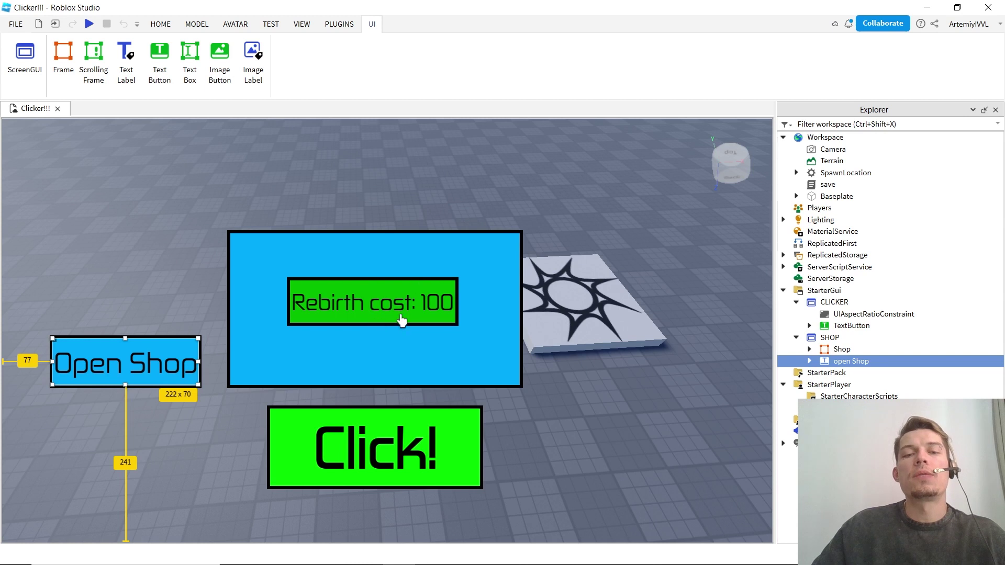
pyautogui.click(354, 311)
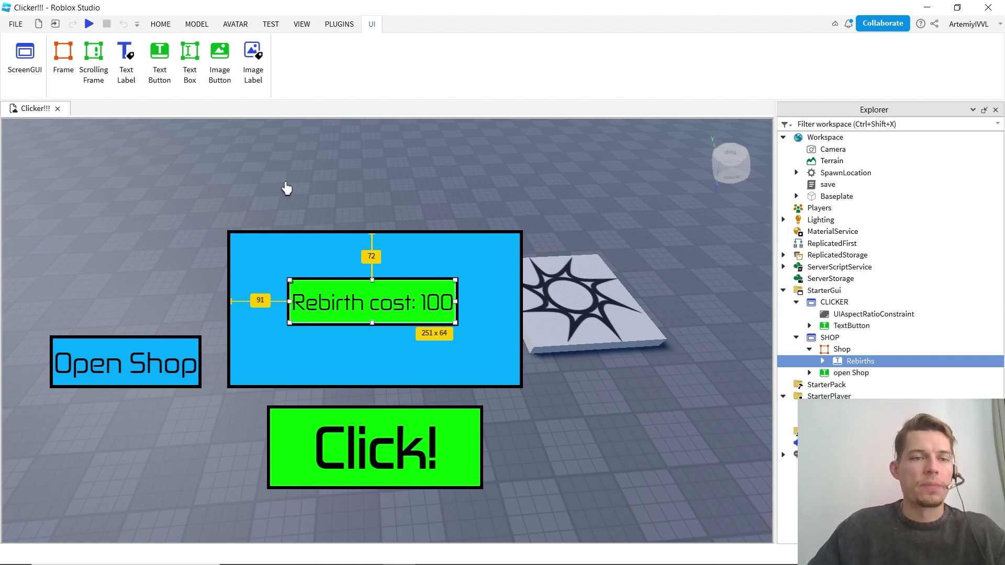
# Show the Toolbox and set its asset category to Plugins.
pyautogui.click(160, 24)
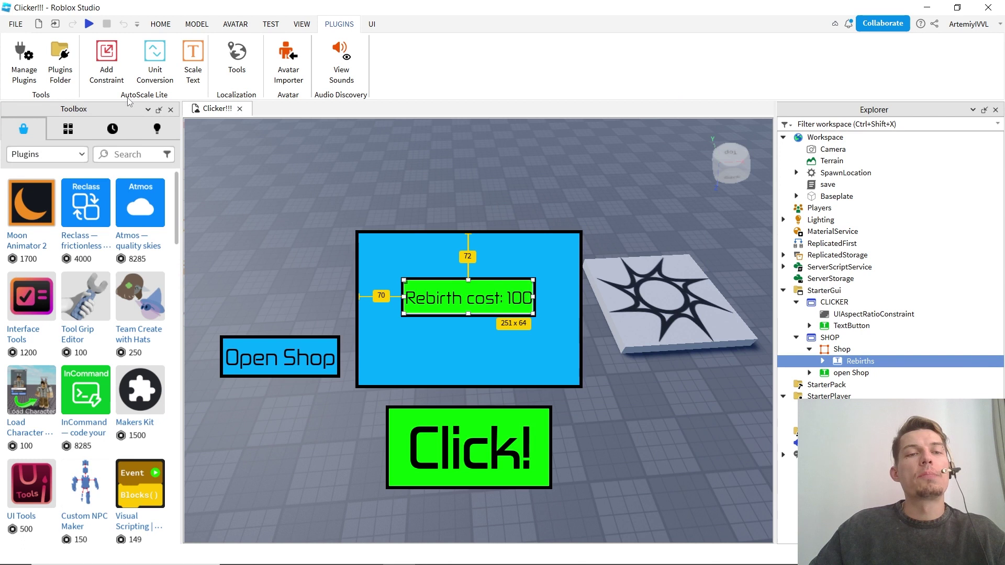
pyautogui.click(97, 160)
pyautogui.click(57, 155)
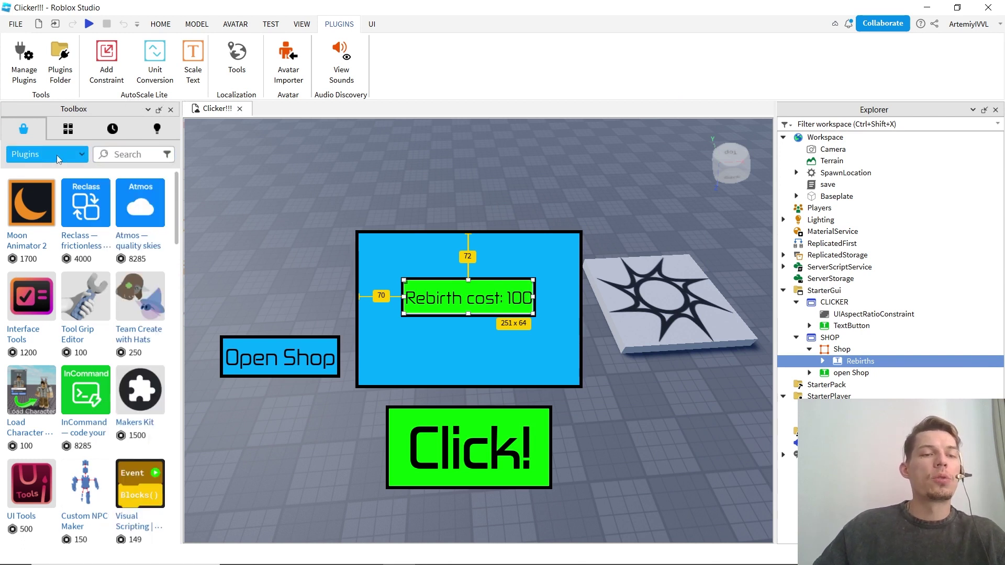
pyautogui.click(57, 154)
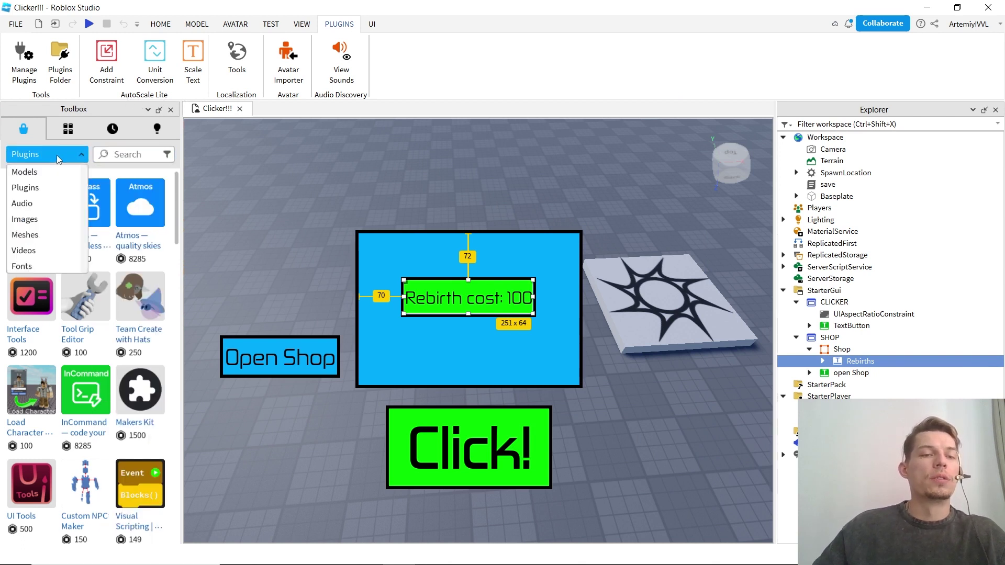
pyautogui.click(39, 187)
# Search the Toolbox plugins for "autoscale lite".
pyautogui.click(130, 155)
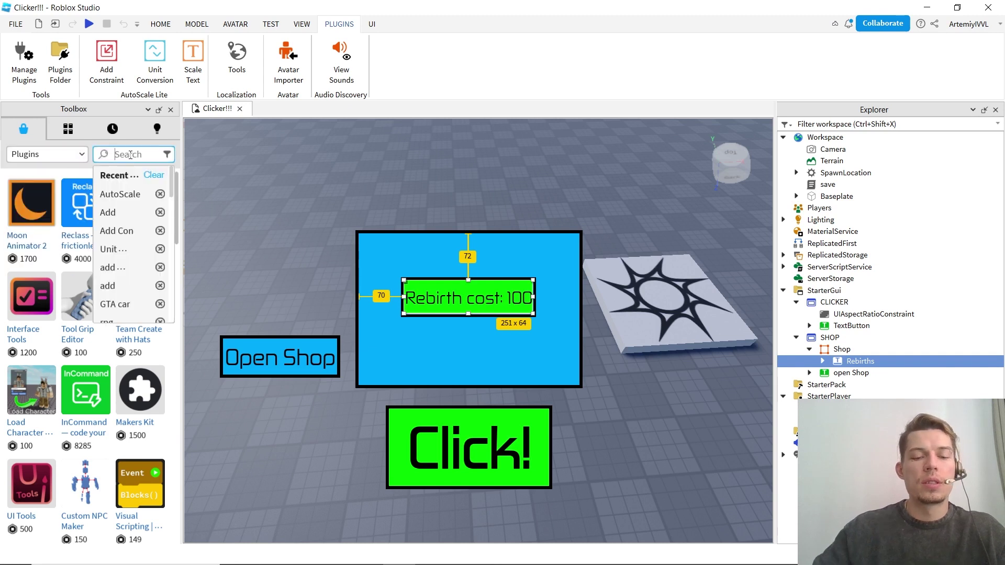
pyautogui.write('ф')
pyautogui.press('BackSpace')
pyautogui.press('BackSpace')
pyautogui.press('BackSpace')
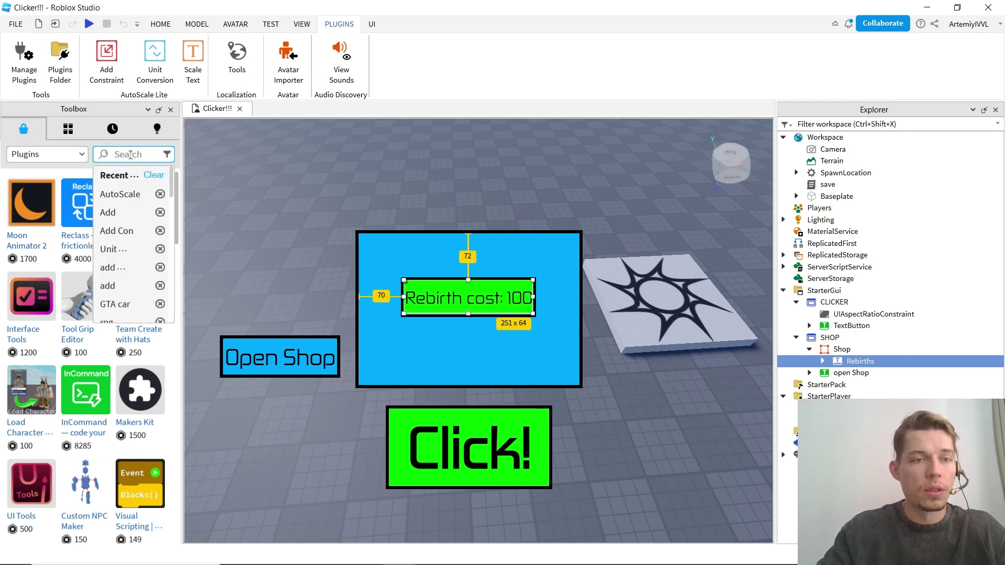
pyautogui.write('Au')
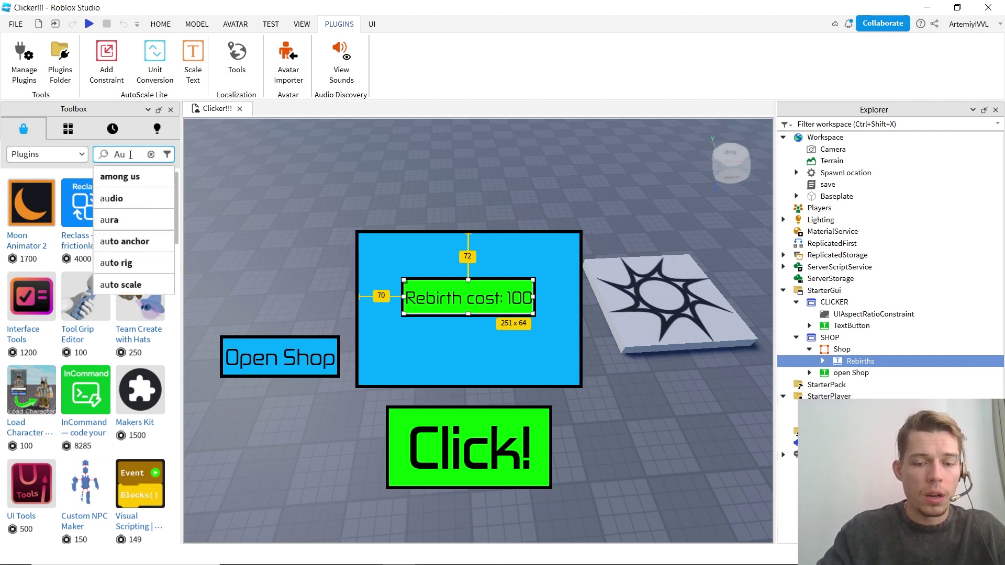
pyautogui.write('toSca')
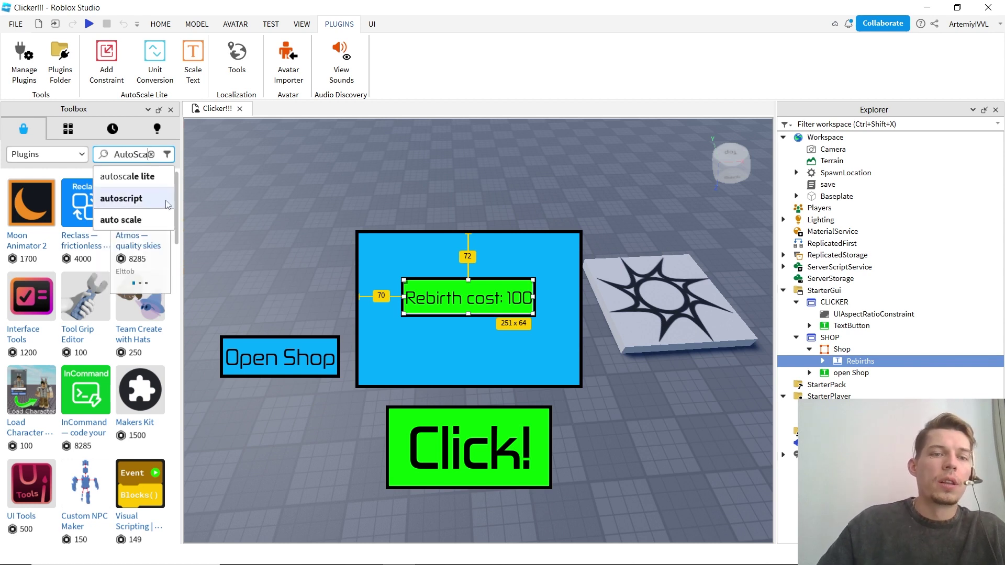
pyautogui.click(154, 178)
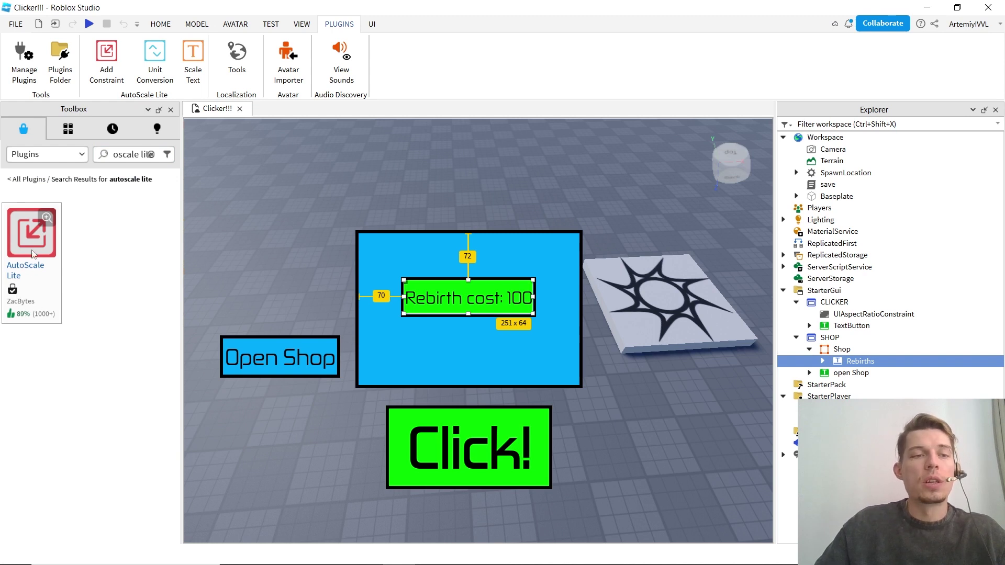
# Check the AutoScale Lite entry in the list of installed plugins, and close the list.
pyautogui.click(25, 73)
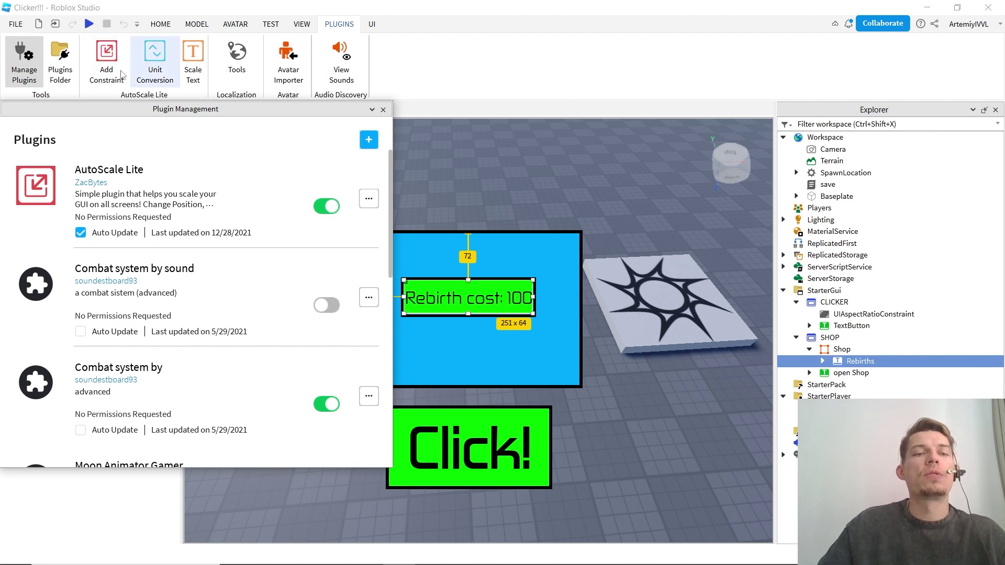
pyautogui.click(383, 110)
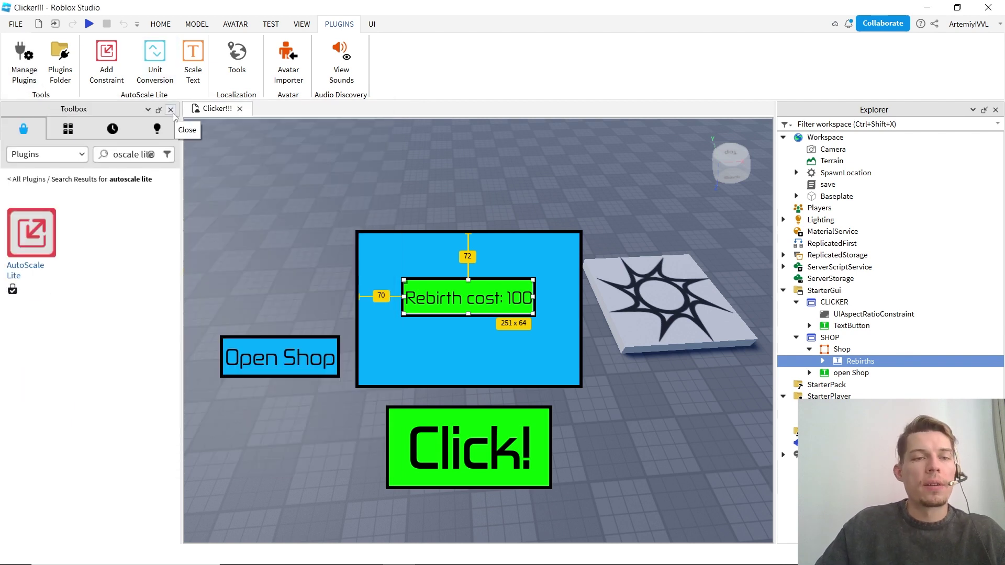
# Close the Toolbox and turn on device emulation with the HD 1080 (1920 x 1080) preset.
pyautogui.click(171, 109)
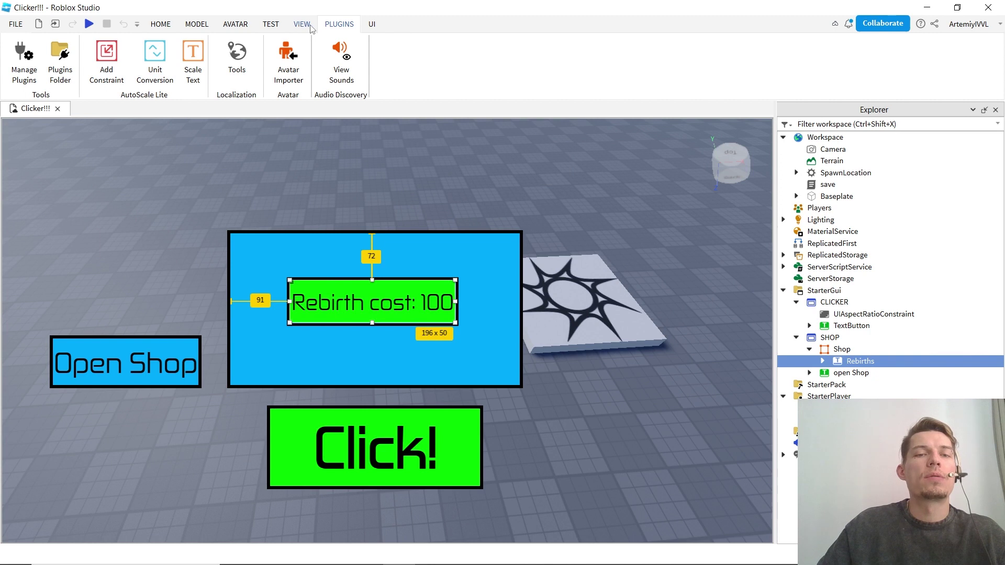
pyautogui.click(272, 25)
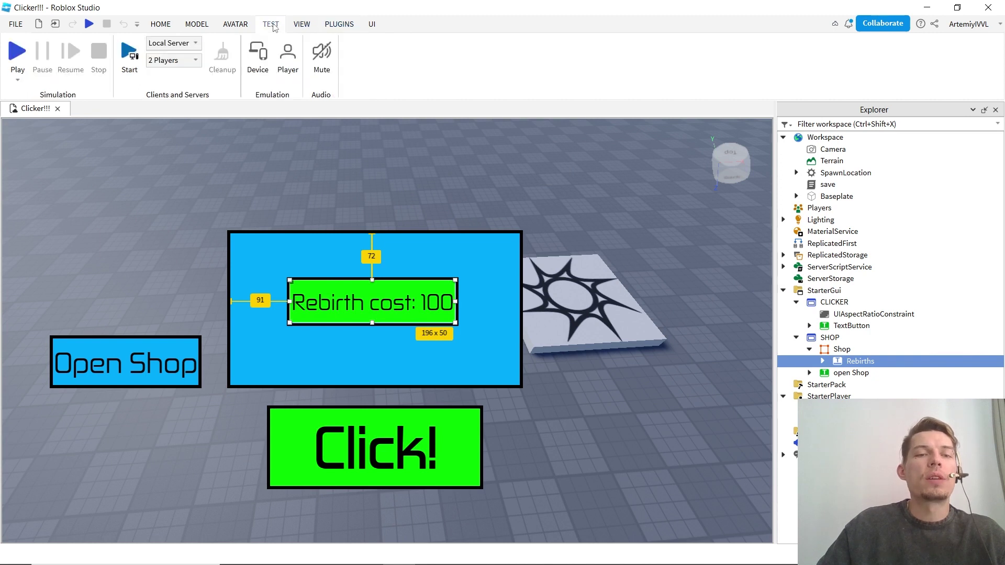
pyautogui.click(258, 64)
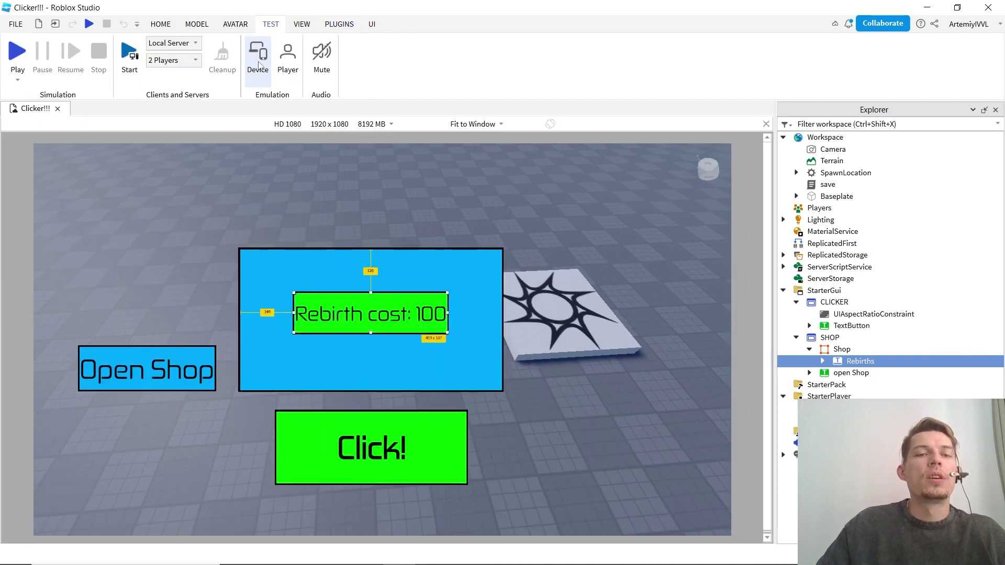
pyautogui.click(297, 126)
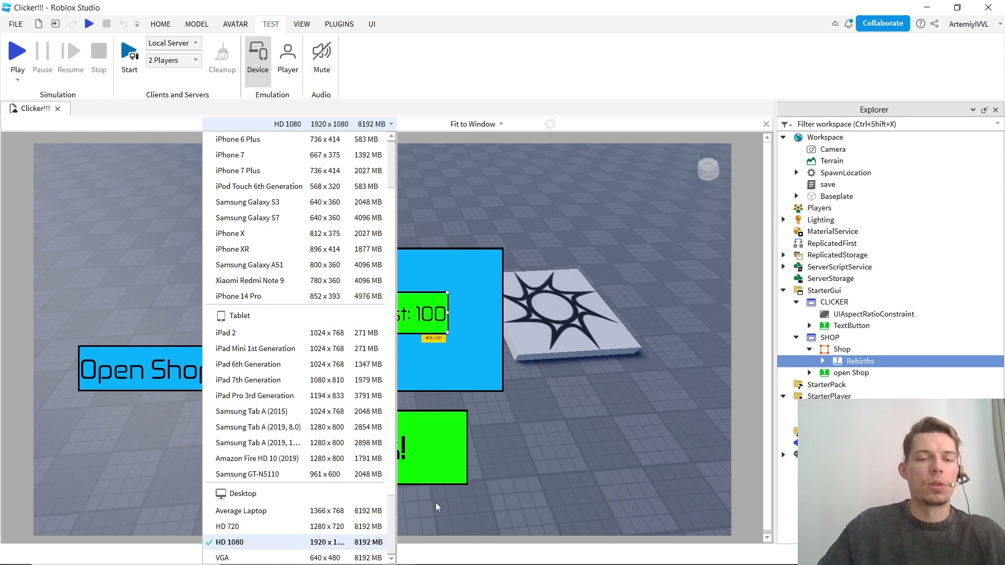
pyautogui.click(536, 197)
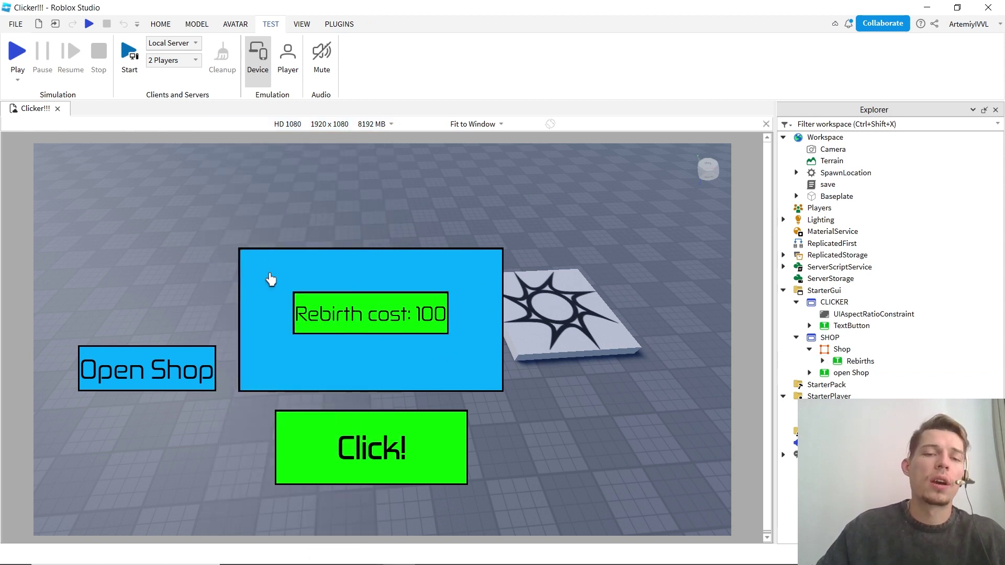
# Open the Unit Conversion tool of the AutoScale Lite plugin.
pyautogui.click(166, 24)
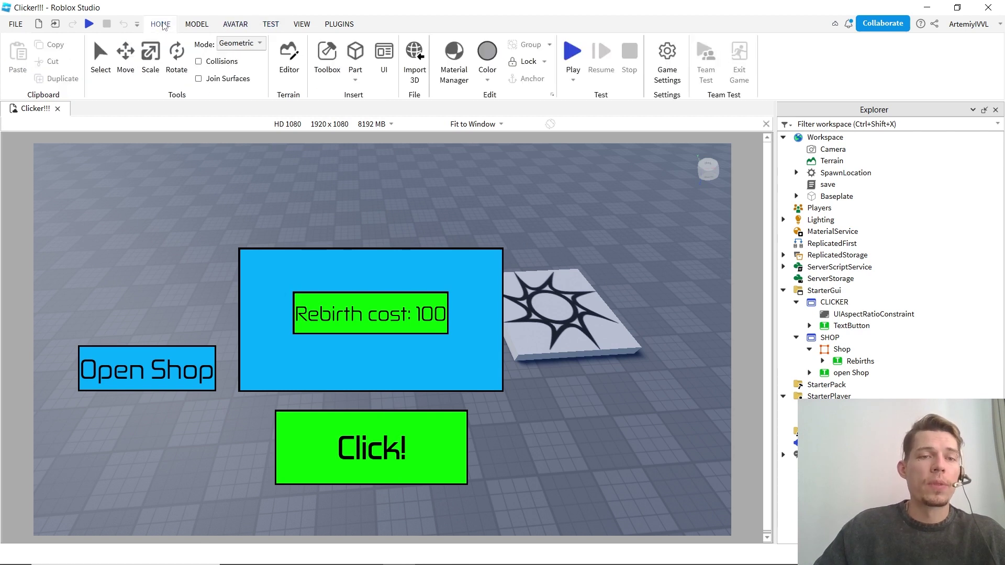
pyautogui.click(301, 25)
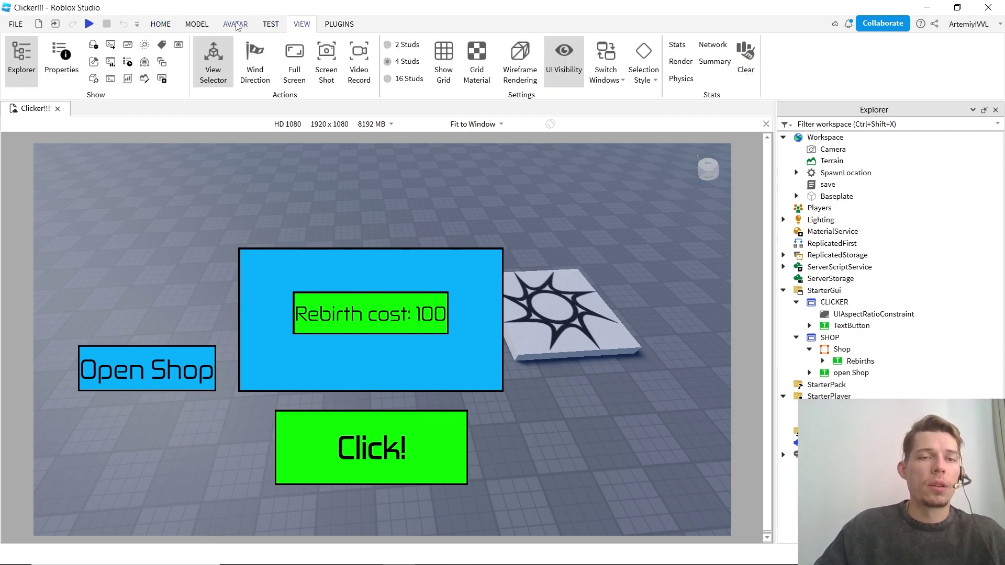
pyautogui.click(339, 24)
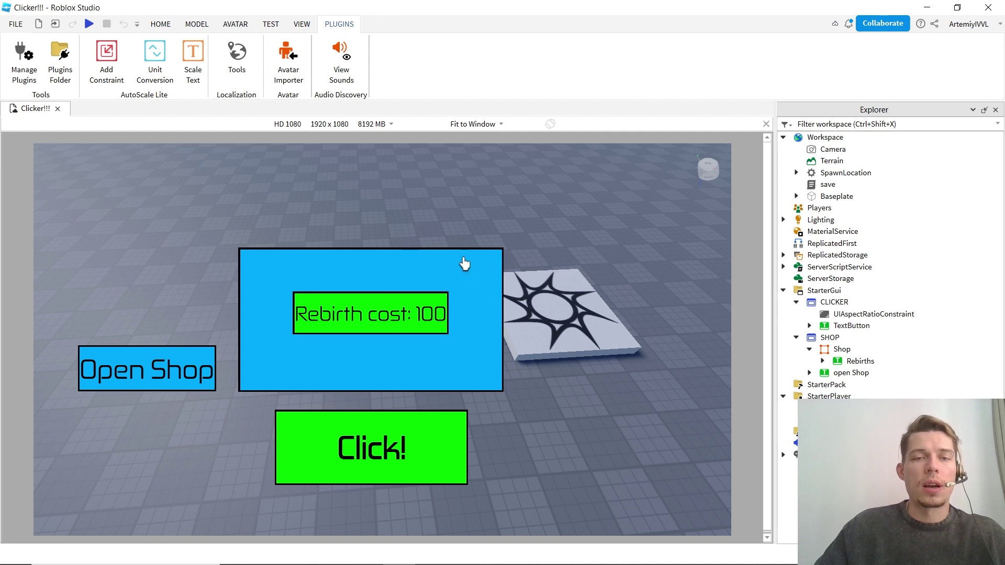
pyautogui.click(155, 60)
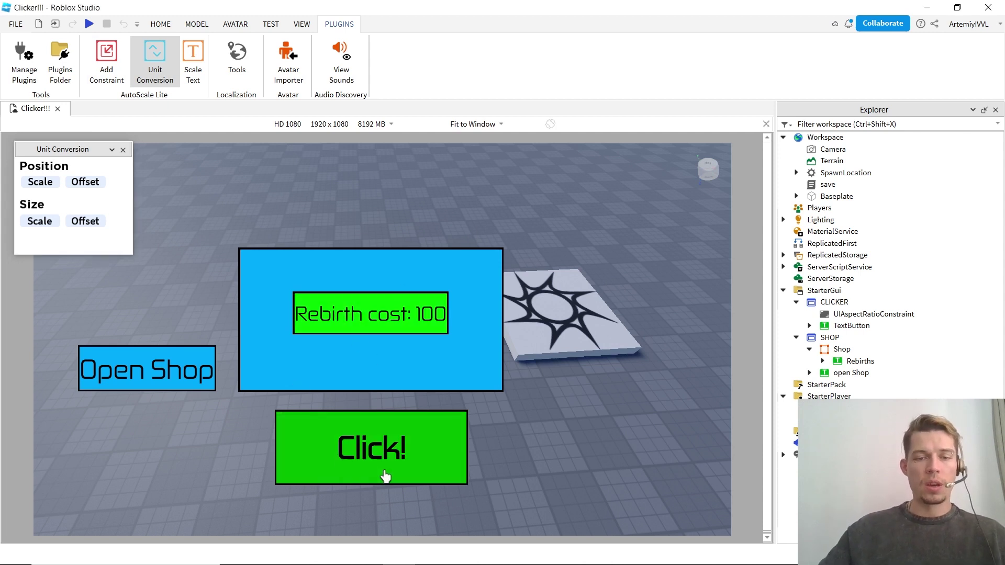
# Slightly enlarge the Click! button, place it lower beneath the Shop frame, and convert its position to Scale.
pyautogui.click(837, 327)
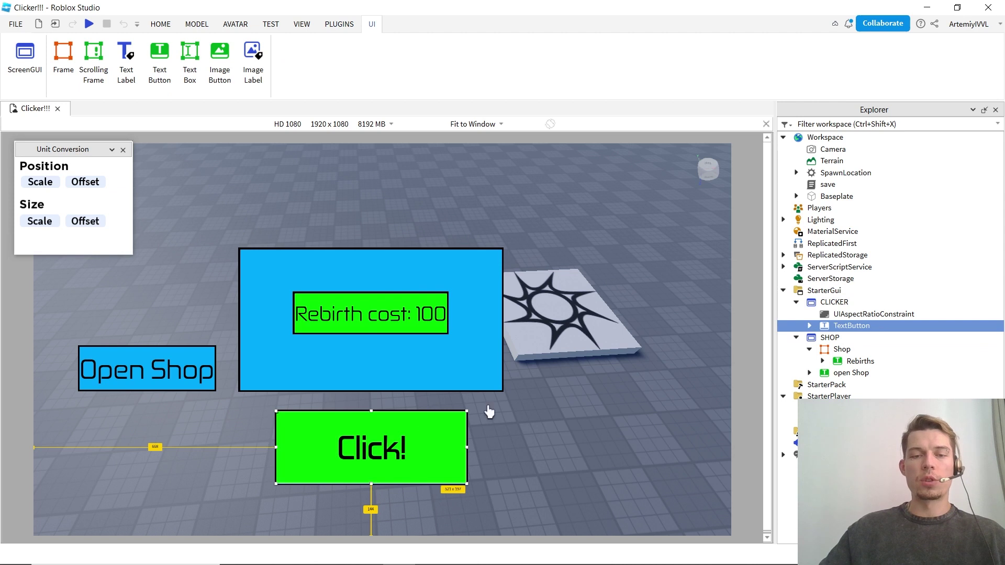
pyautogui.moveTo(377, 442); pyautogui.dragTo(396, 457)
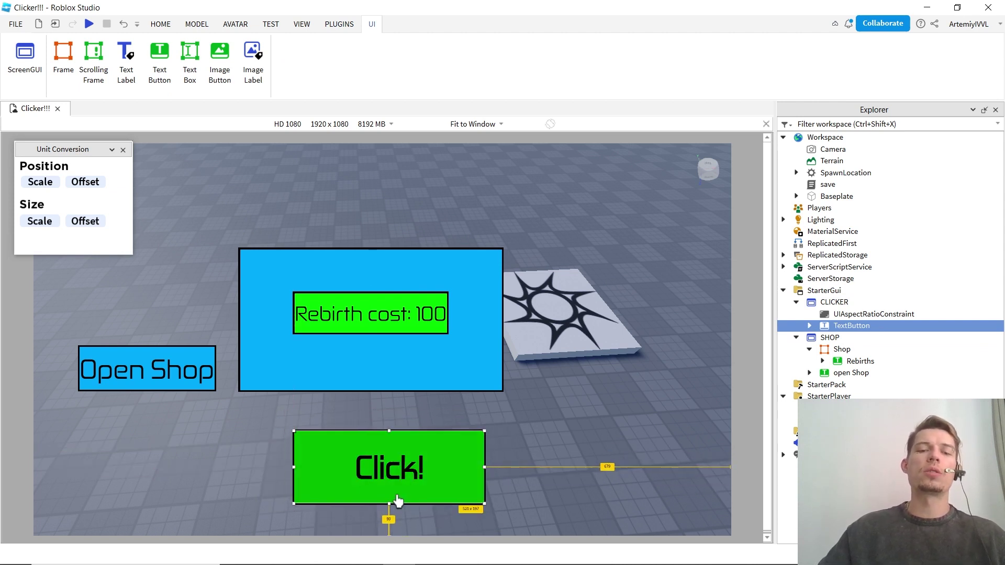
pyautogui.click(487, 437)
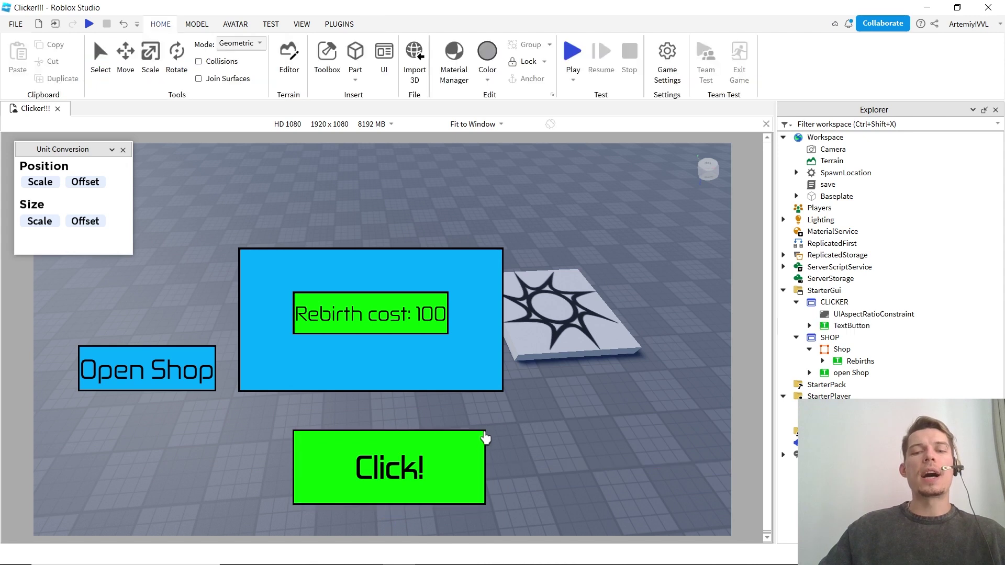
pyautogui.click(449, 455)
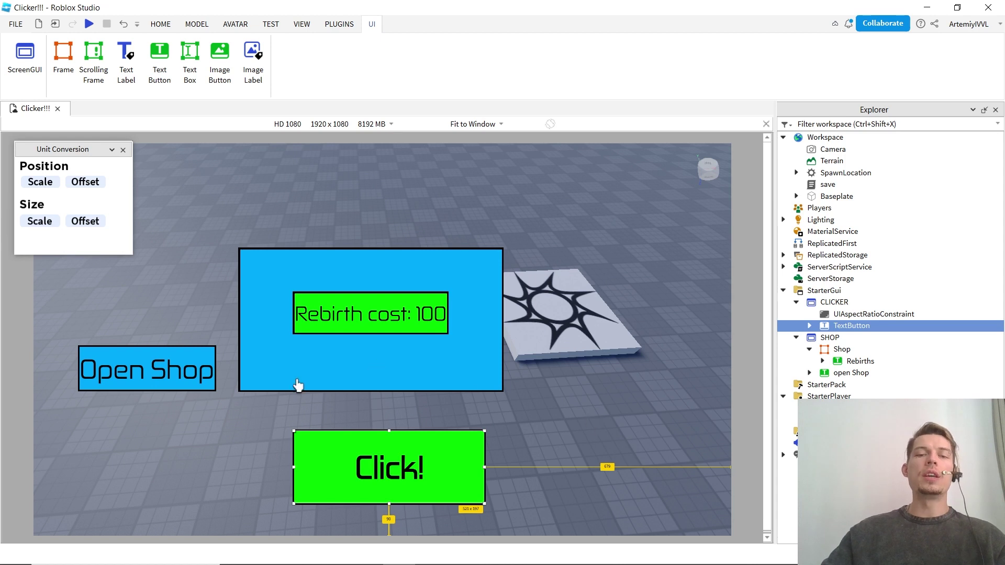
pyautogui.hotkey('ctrl', 'z')
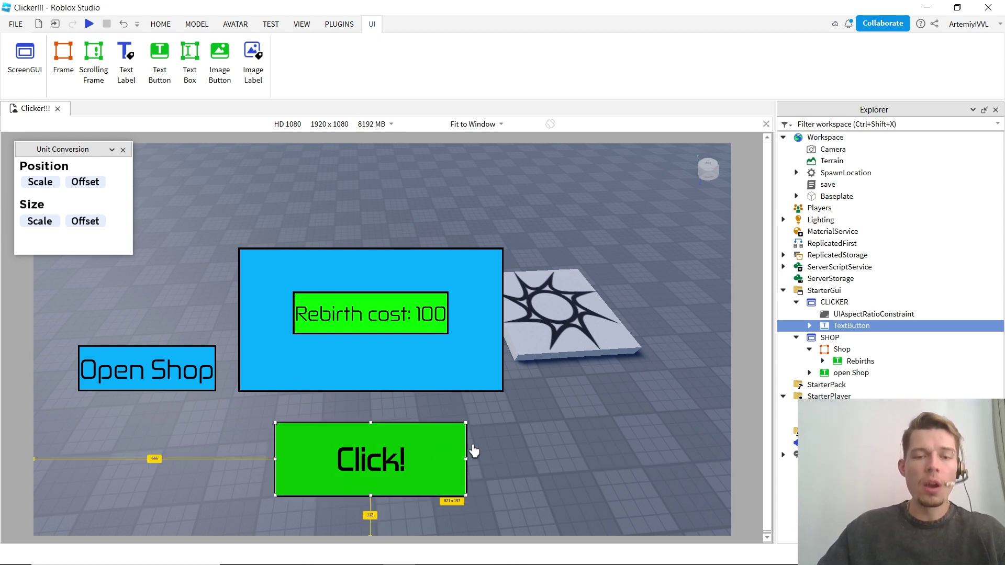
pyautogui.moveTo(465, 421); pyautogui.dragTo(483, 411)
pyautogui.moveTo(413, 457); pyautogui.dragTo(398, 471)
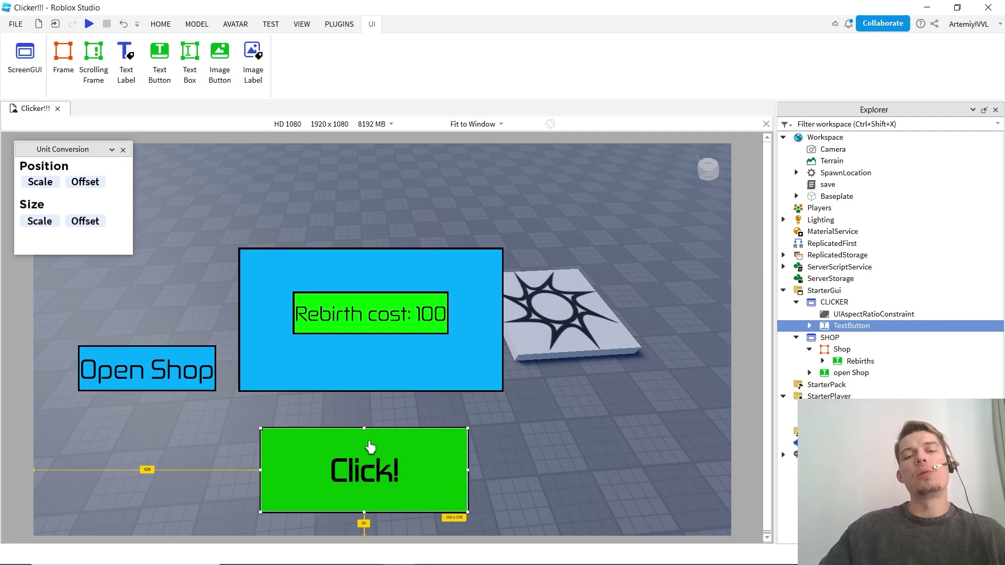
pyautogui.click(44, 185)
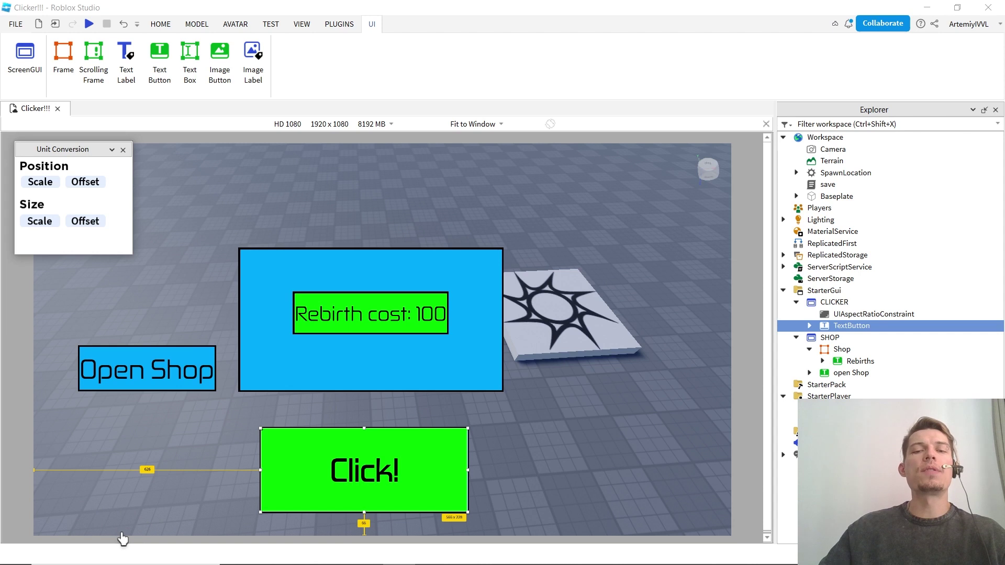
# Enlarge the Shop frame, center it above the Click! button, and convert its size to Scale.
pyautogui.click(443, 279)
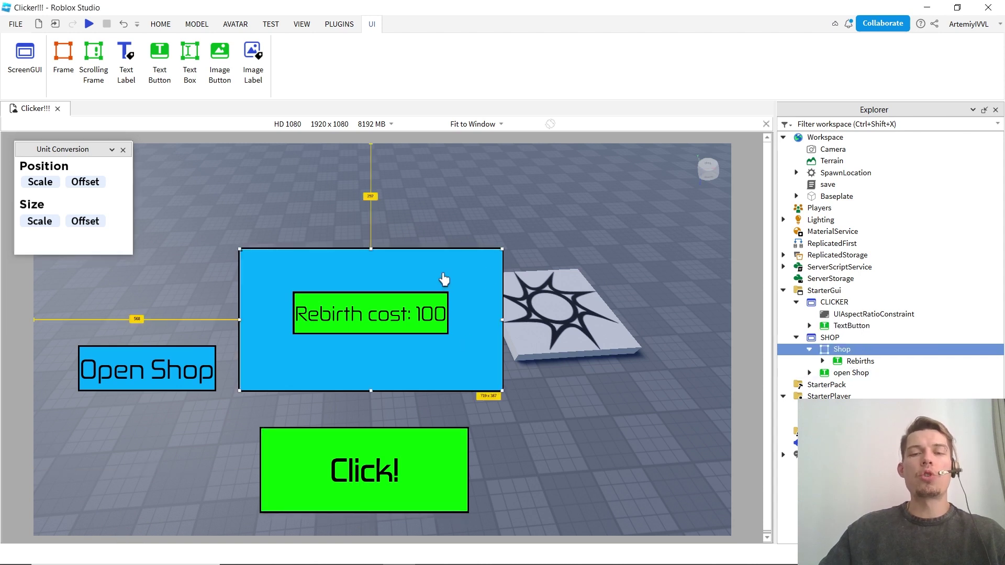
pyautogui.moveTo(502, 248); pyautogui.dragTo(572, 209)
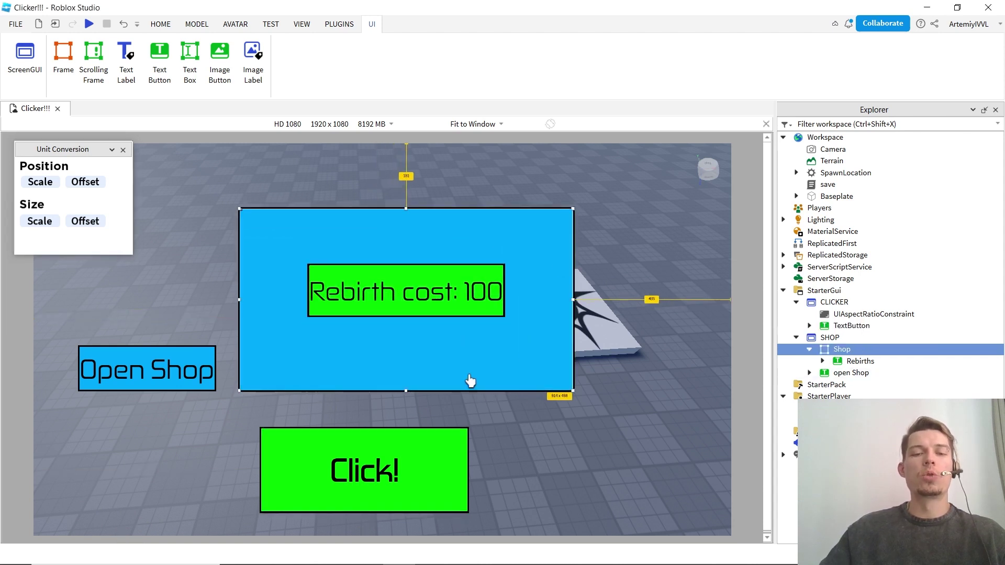
pyautogui.moveTo(357, 359); pyautogui.dragTo(330, 350)
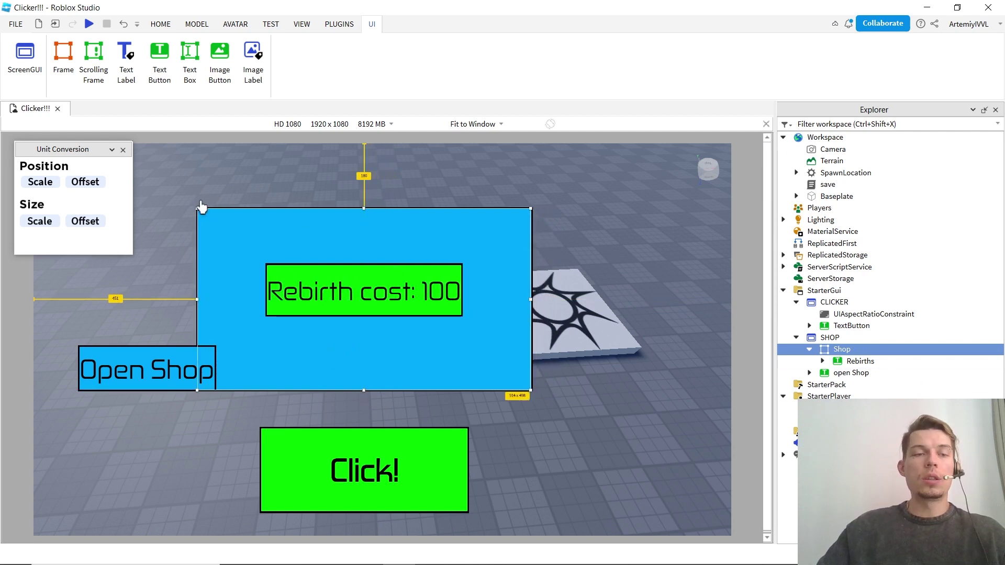
pyautogui.click(40, 223)
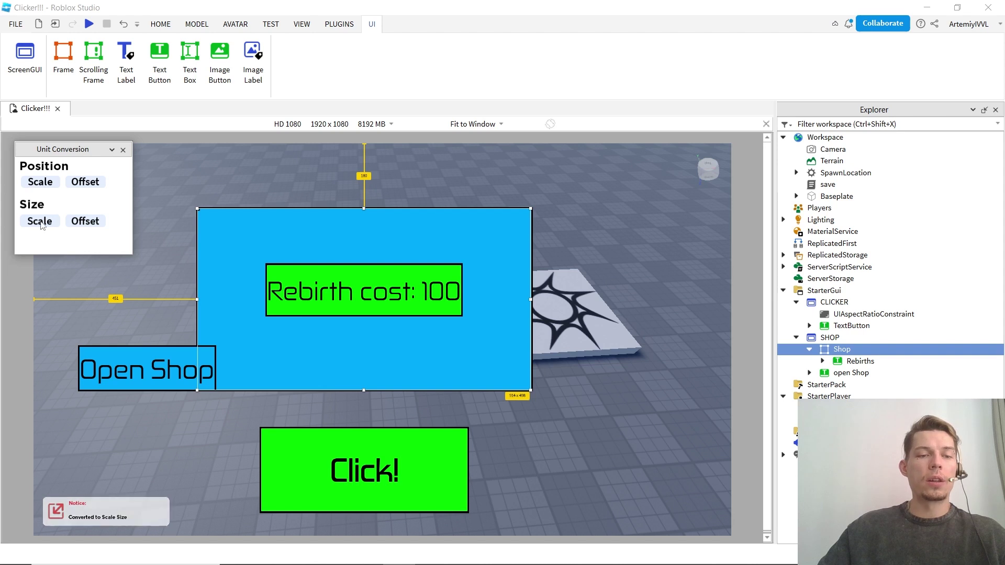
# Enlarge the Rebirths button, reposition it near the middle of the Shop frame, and convert it to Scale.
pyautogui.click(314, 306)
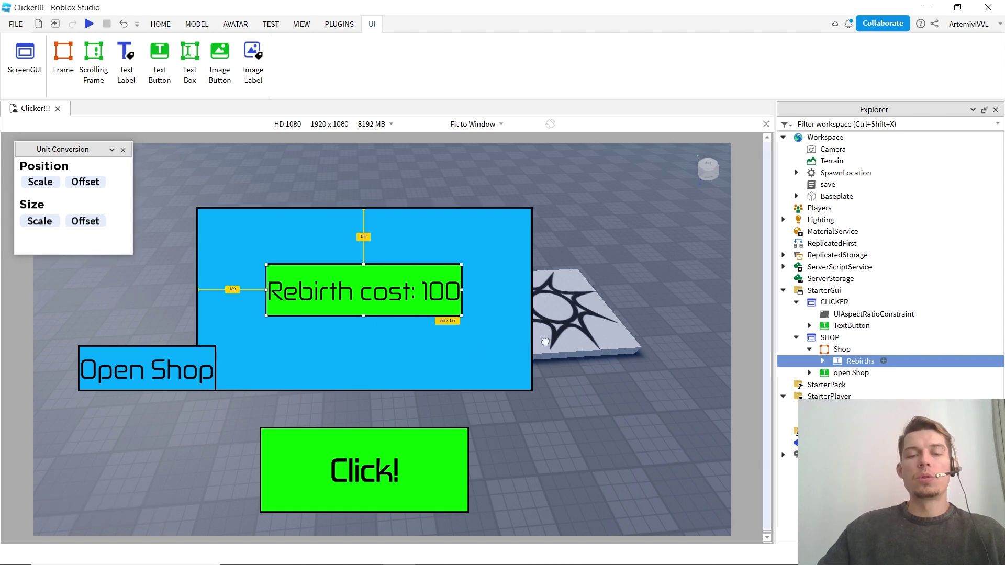
pyautogui.moveTo(393, 291); pyautogui.dragTo(386, 296)
pyautogui.moveTo(456, 268); pyautogui.dragTo(467, 265)
pyautogui.moveTo(394, 291); pyautogui.dragTo(370, 306)
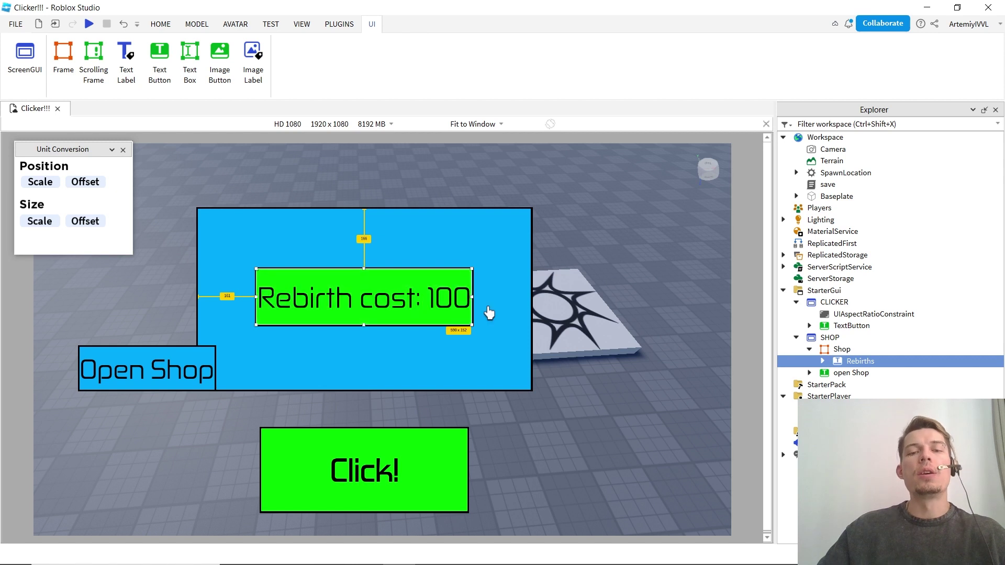
pyautogui.moveTo(376, 302)
pyautogui.mouseDown()
pyautogui.moveTo(376, 257)
pyautogui.moveTo(359, 348)
pyautogui.moveTo(366, 289)
pyautogui.moveTo(380, 304)
pyautogui.mouseUp()
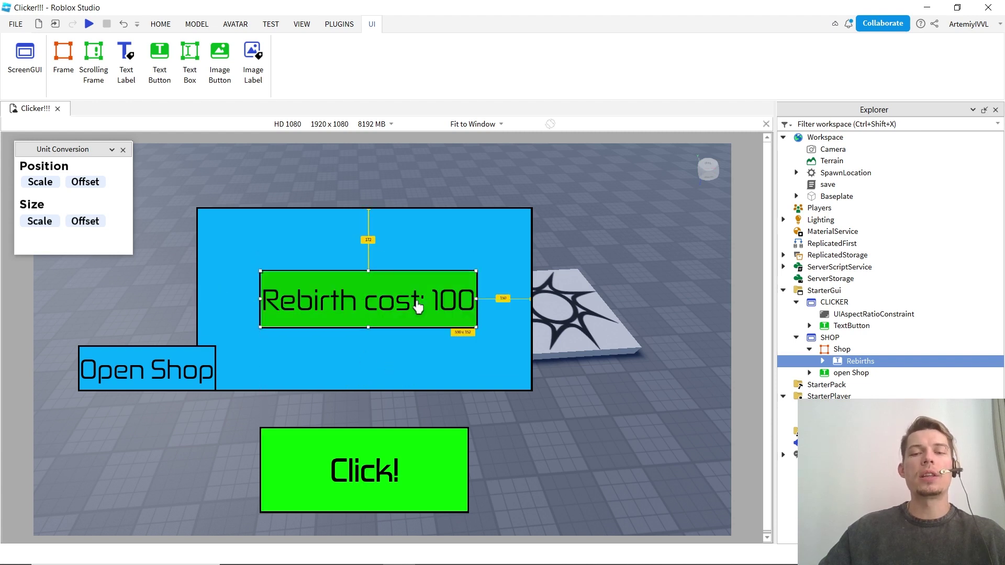
pyautogui.click(45, 185)
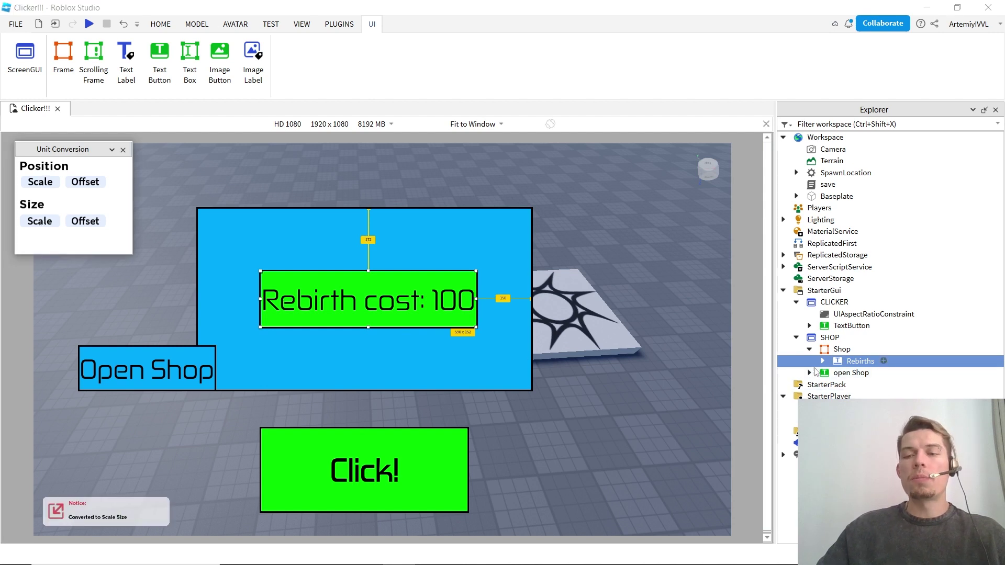
# Move the Open Shop button down beside the Click! button, and convert its position and size to Scale.
pyautogui.click(185, 356)
pyautogui.moveTo(185, 356); pyautogui.dragTo(146, 458)
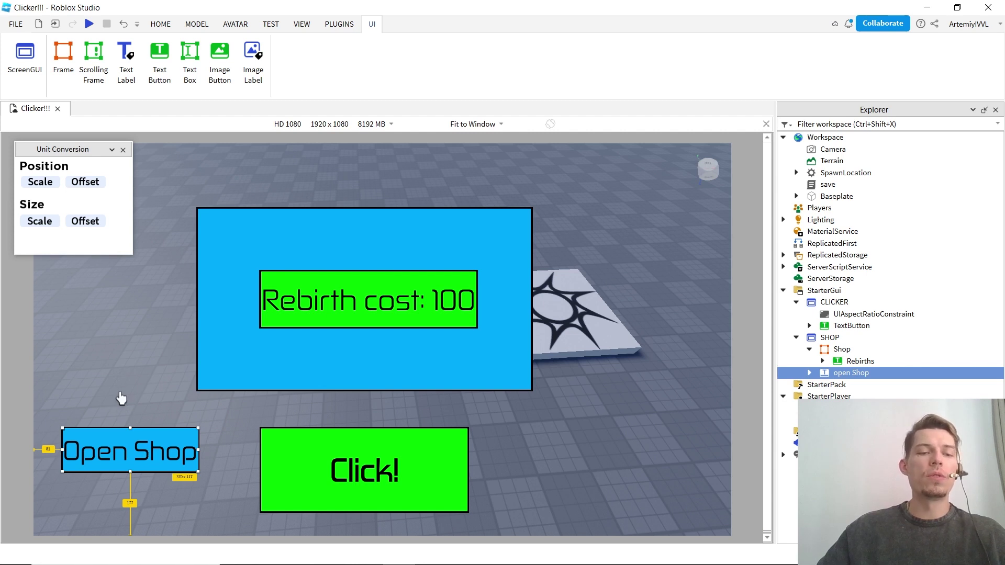
pyautogui.click(41, 183)
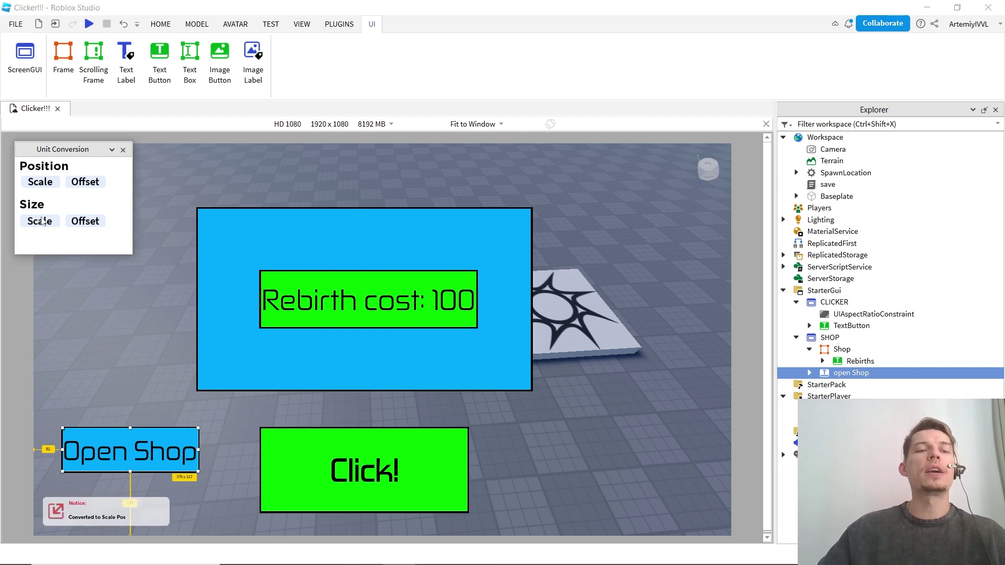
pyautogui.click(40, 222)
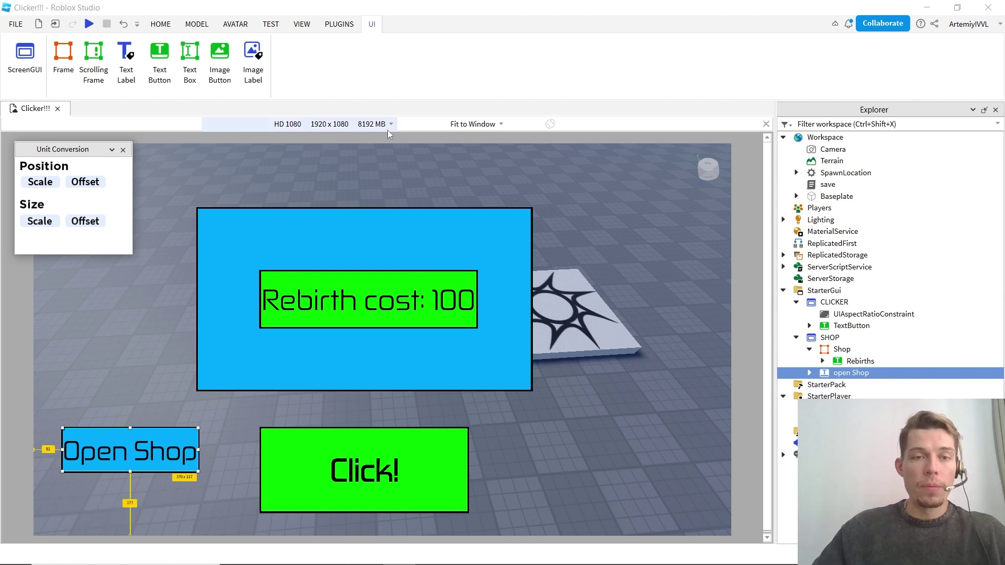
# Close the Unit Conversion window and preview the interface on the emulated iPhone XR.
pyautogui.click(122, 151)
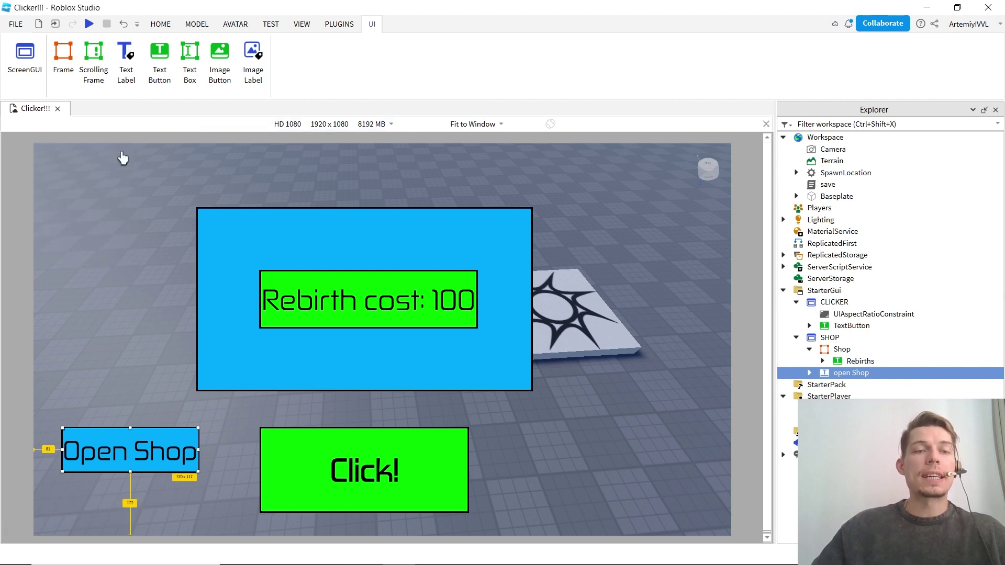
pyautogui.click(375, 127)
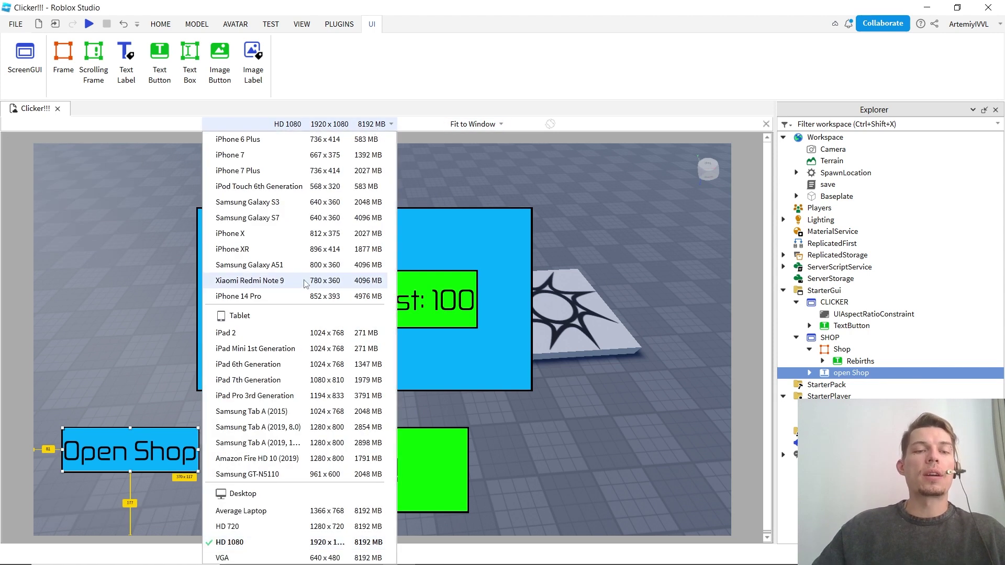
pyautogui.click(257, 251)
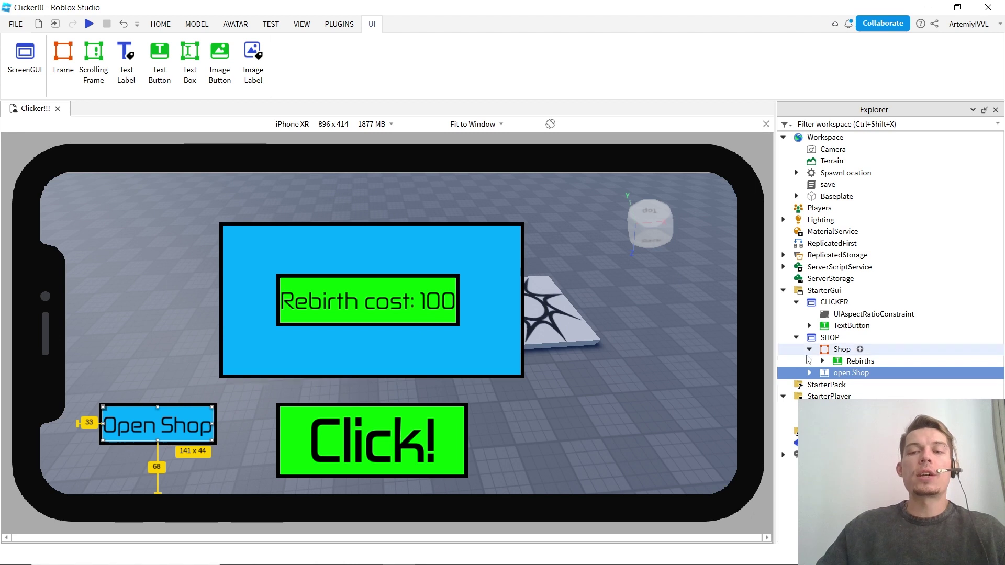
# Reapply the Scale conversion to the Shop frame, go through the Open Shop and Click! buttons, and close Unit Conversion.
pyautogui.click(840, 351)
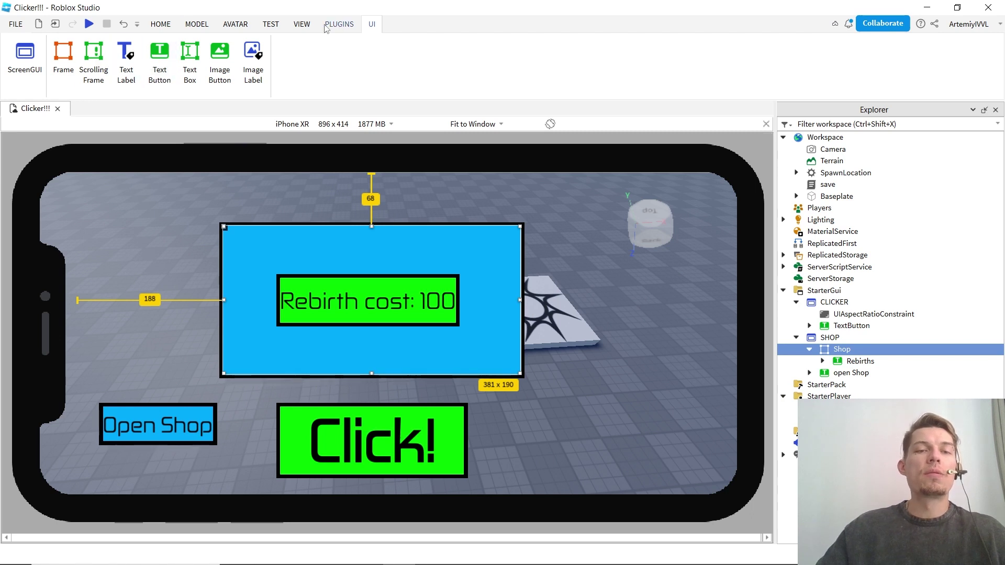
pyautogui.click(339, 24)
pyautogui.click(155, 58)
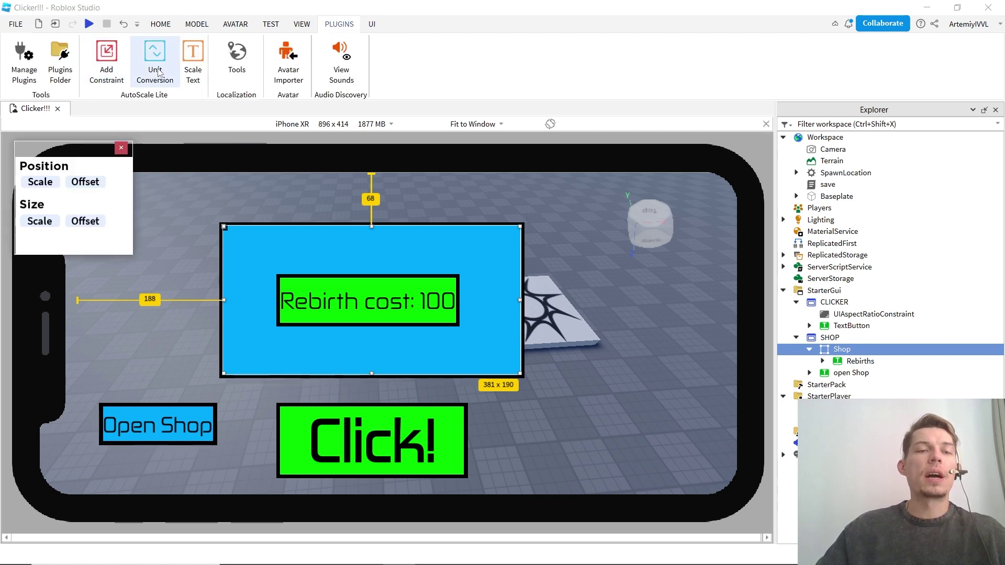
pyautogui.click(41, 183)
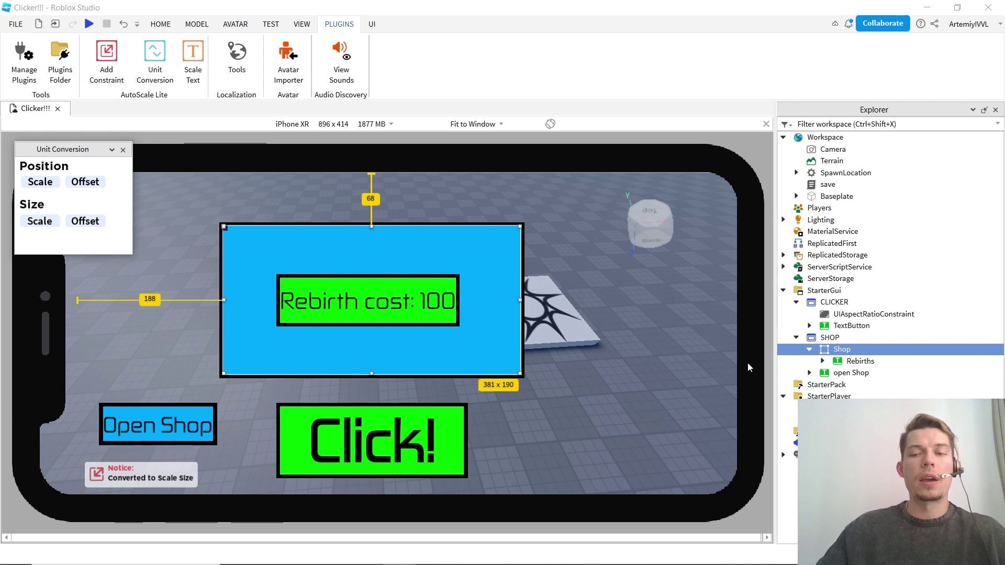
pyautogui.click(849, 372)
pyautogui.click(847, 326)
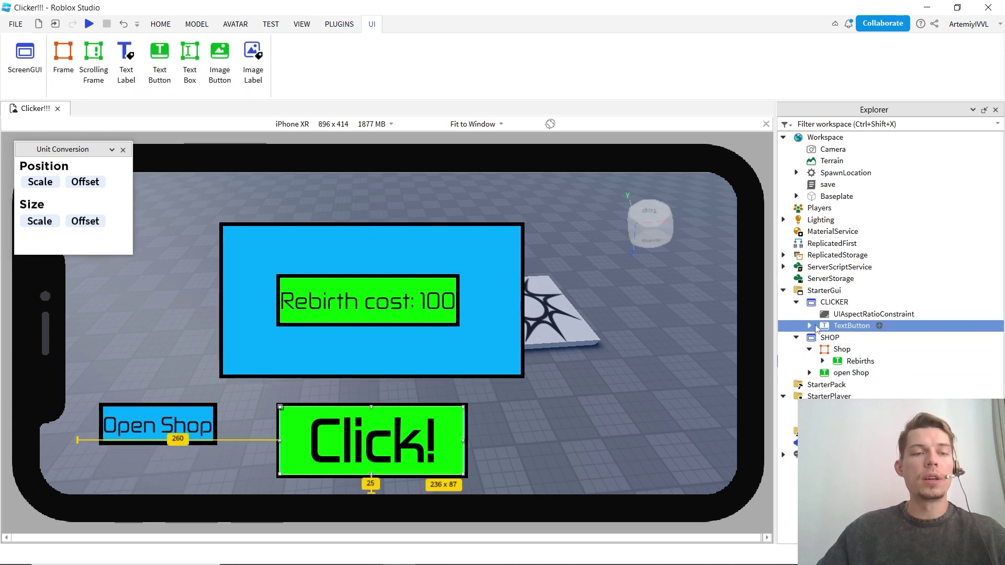
pyautogui.click(123, 151)
# Switch the emulated device from iPhone XR to HD 1080 to preview the interface at desktop size.
pyautogui.click(364, 125)
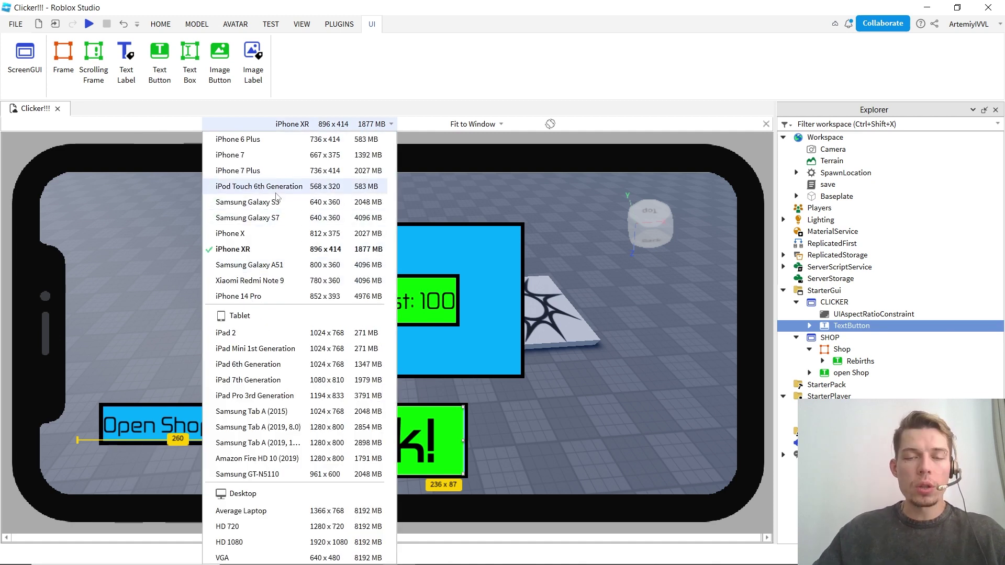
pyautogui.scroll(-2, 293, 230)
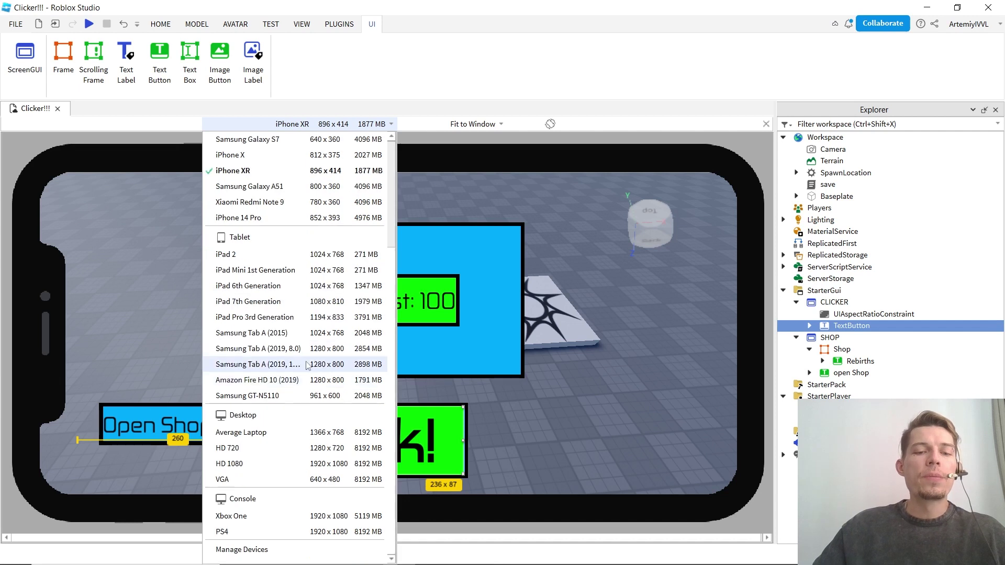
pyautogui.click(306, 464)
pyautogui.click(16, 24)
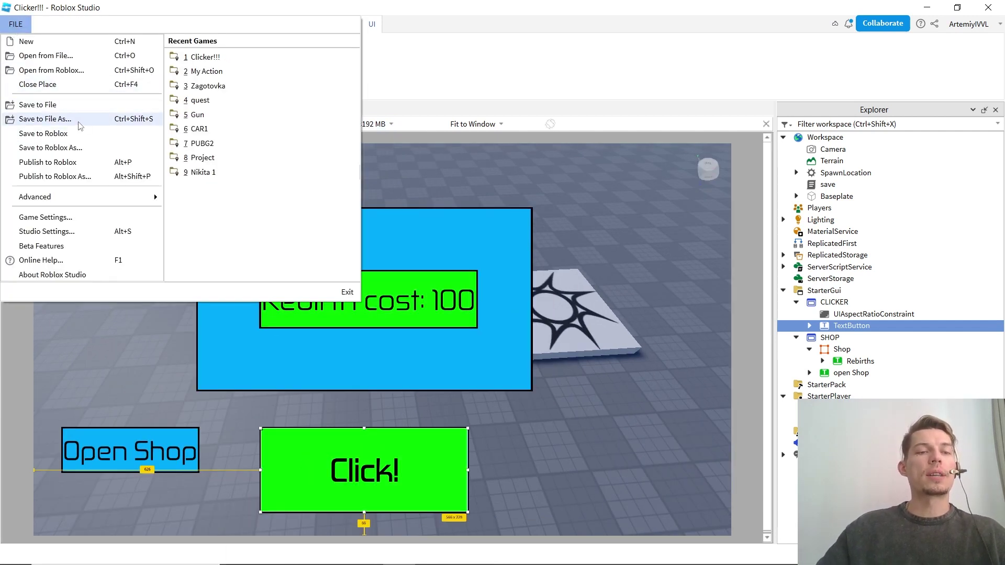
pyautogui.click(80, 148)
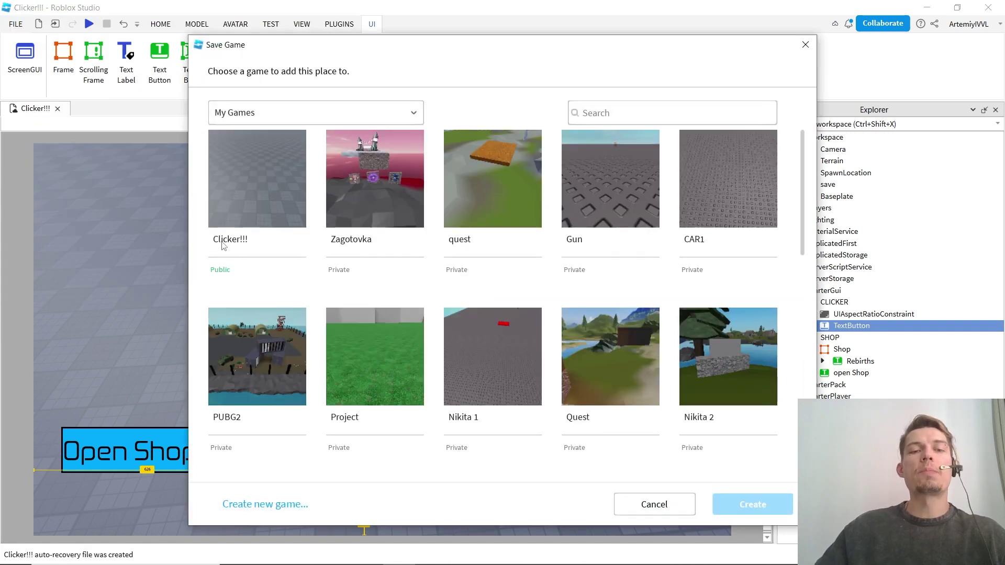
pyautogui.click(262, 505)
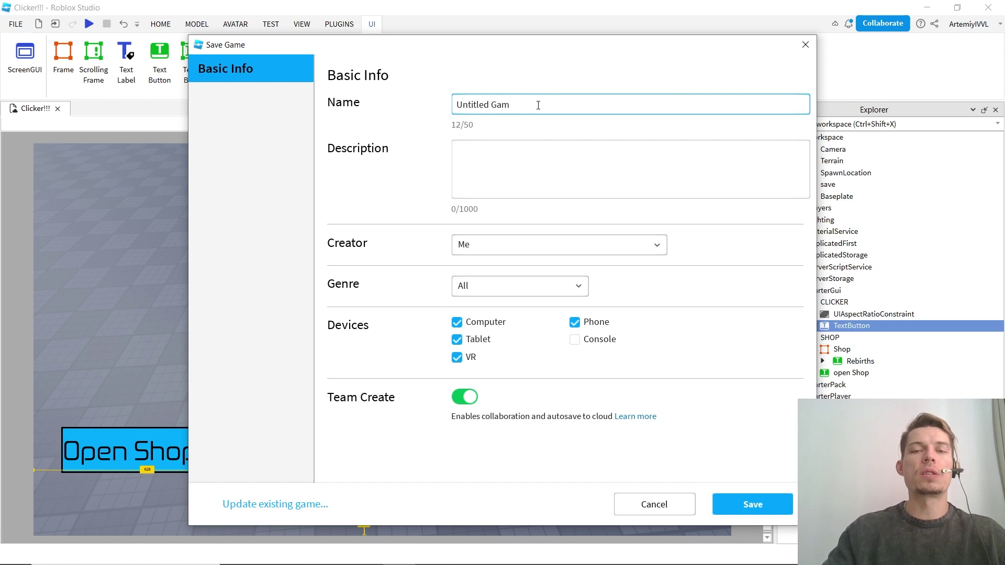
pyautogui.press('BackSpace')
pyautogui.press('BackSpace')
pyautogui.press('BackSpace')
pyautogui.press('BackSpace')
pyautogui.press('BackSpace')
pyautogui.press('BackSpace')
pyautogui.press('BackSpace')
pyautogui.press('BackSpace')
pyautogui.press('BackSpace')
pyautogui.press('BackSpace')
pyautogui.press('BackSpace')
pyautogui.press('BackSpace')
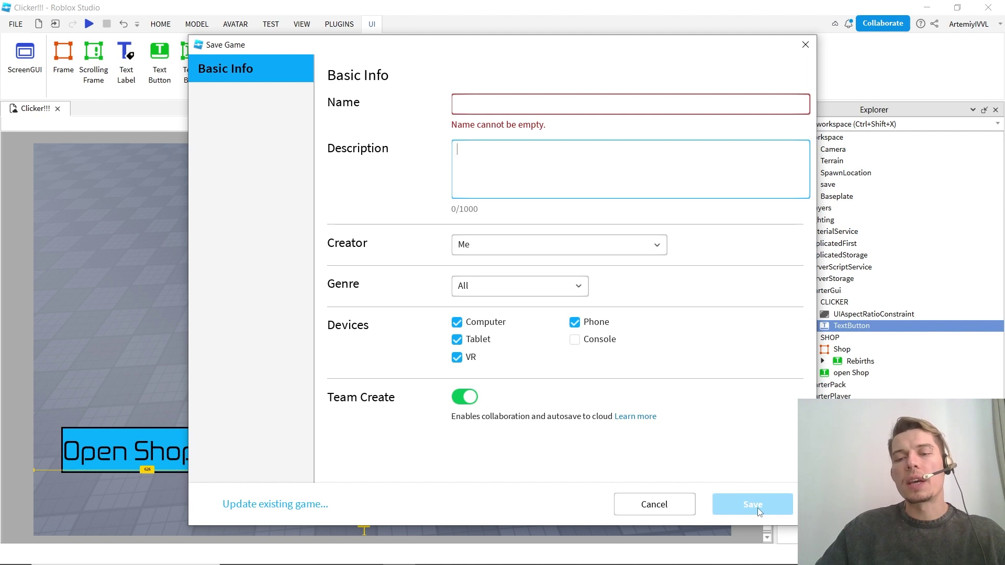
pyautogui.click(805, 44)
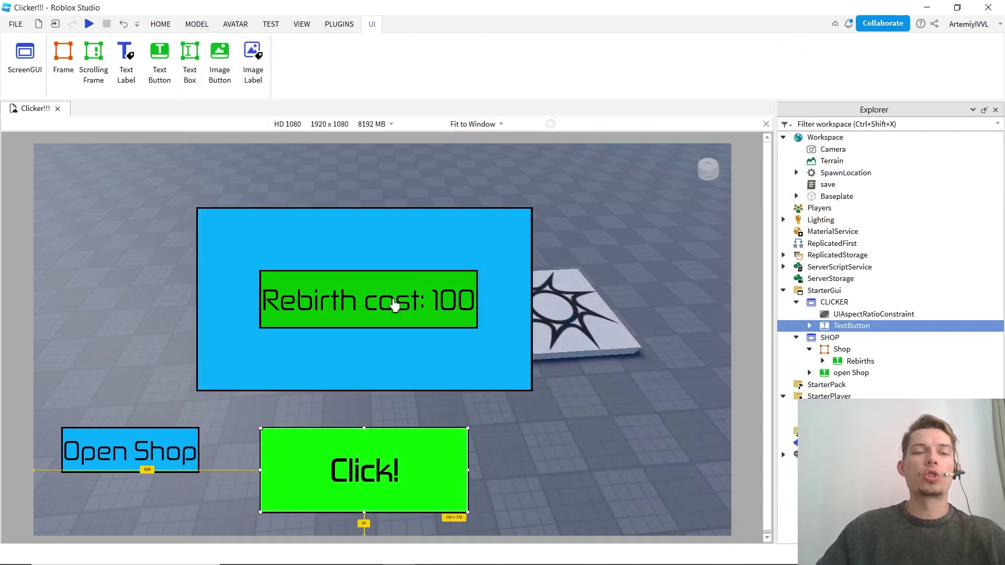
# Save the Clicker!!! place to Roblox.
pyautogui.click(16, 24)
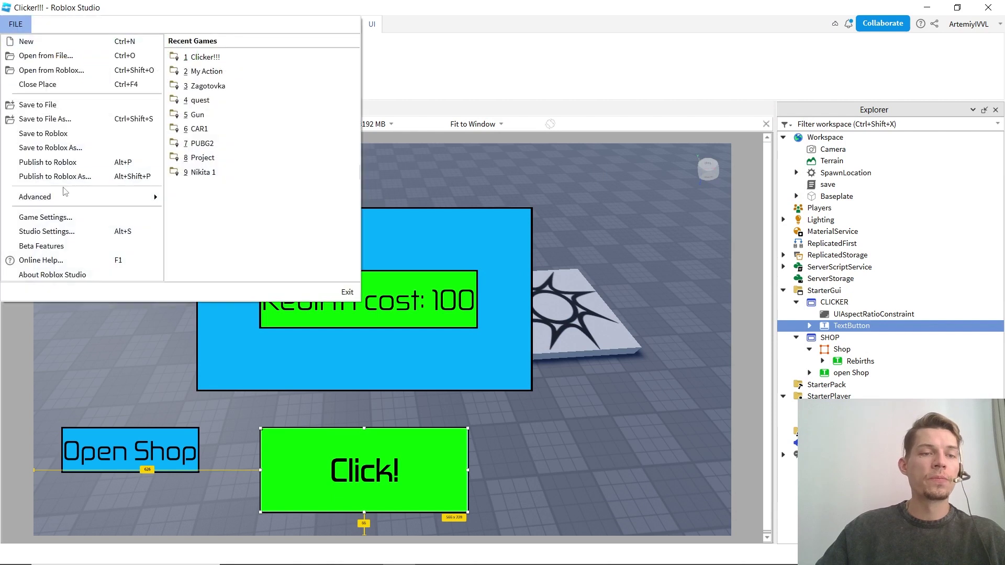
pyautogui.click(52, 134)
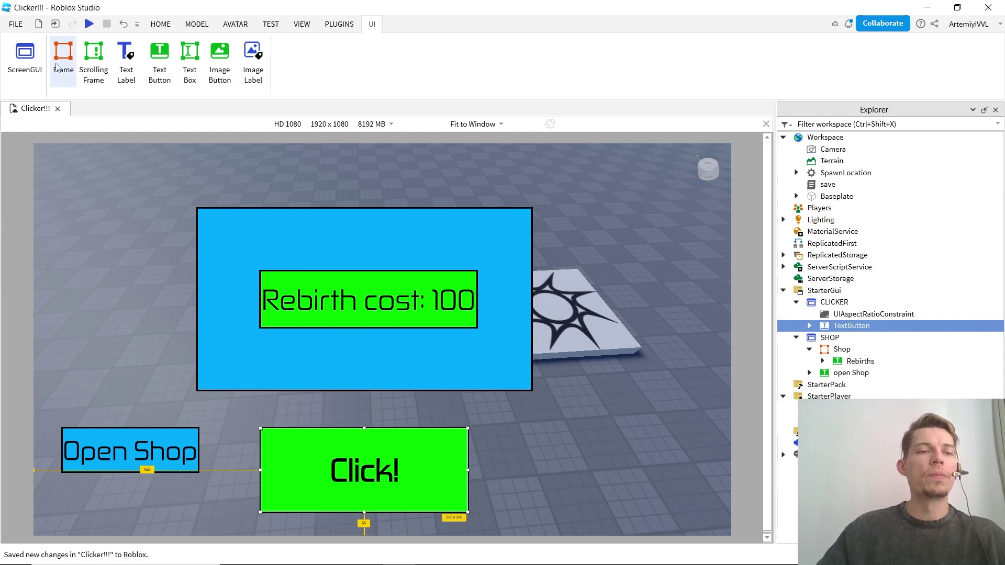
pyautogui.click(16, 24)
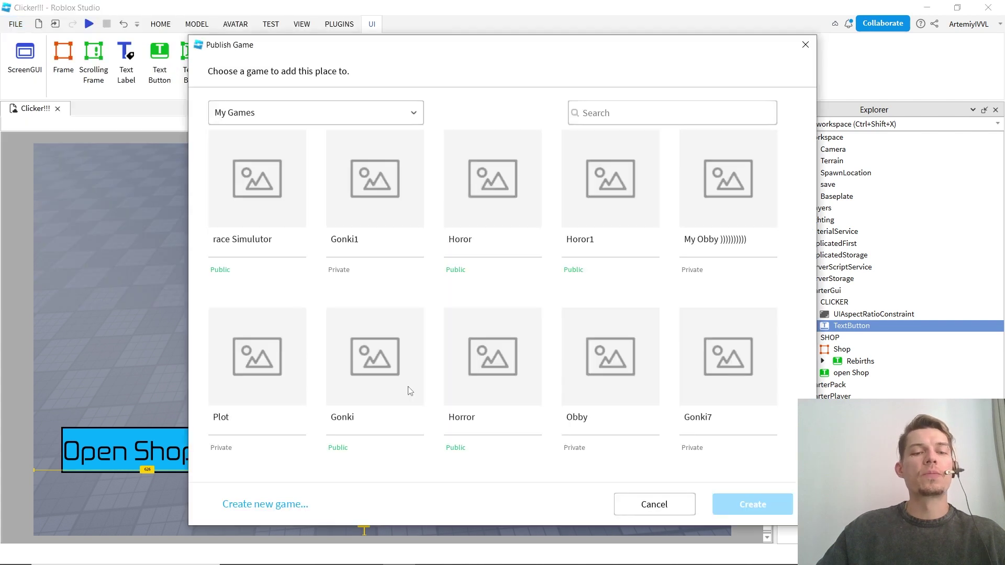
pyautogui.click(265, 505)
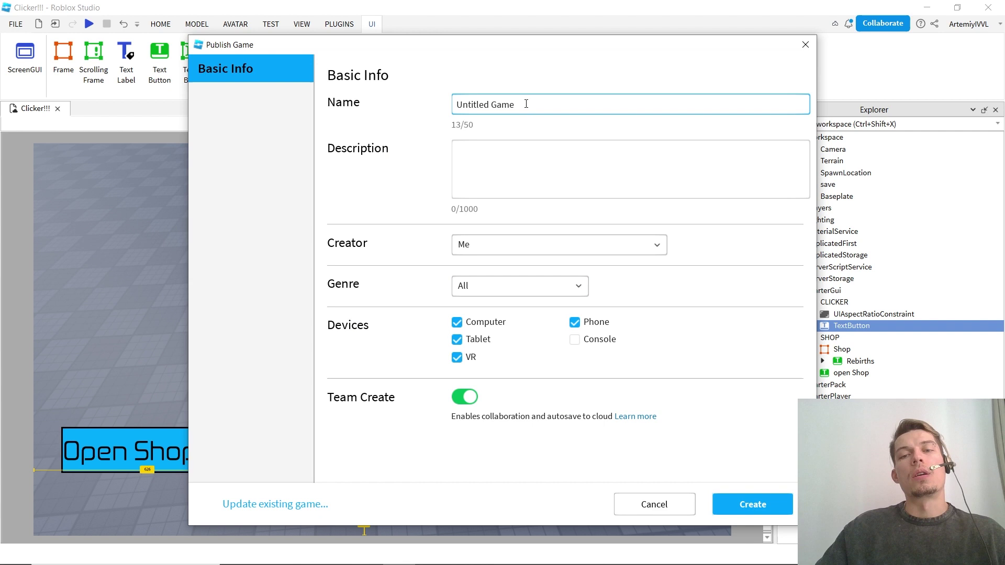
pyautogui.moveTo(497, 103); pyautogui.dragTo(448, 105)
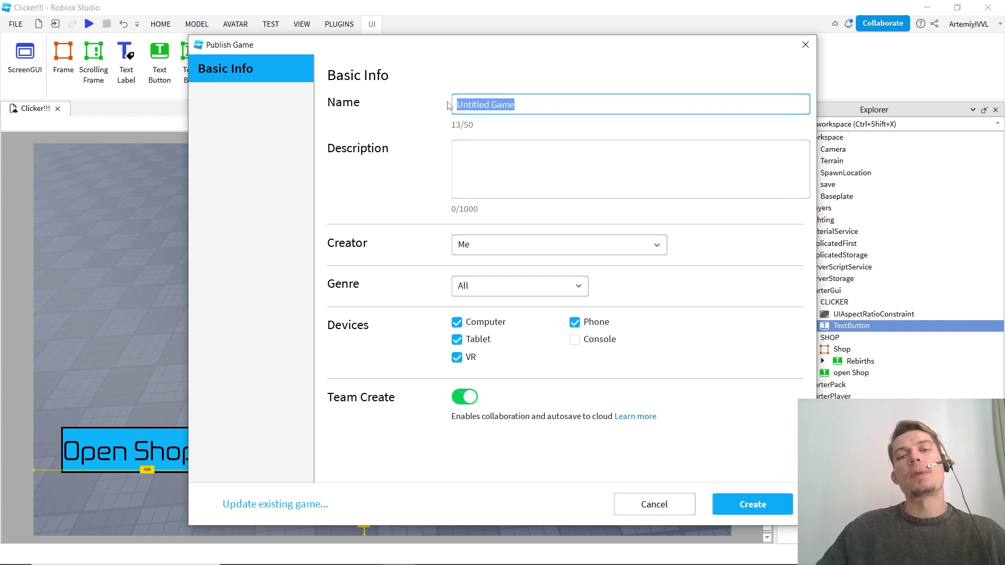
pyautogui.click(468, 148)
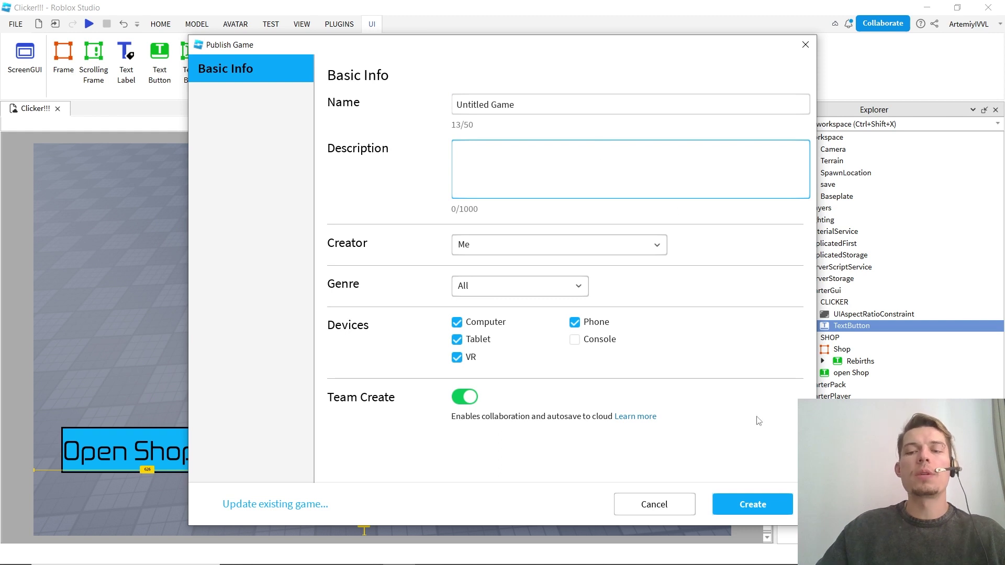
pyautogui.click(805, 45)
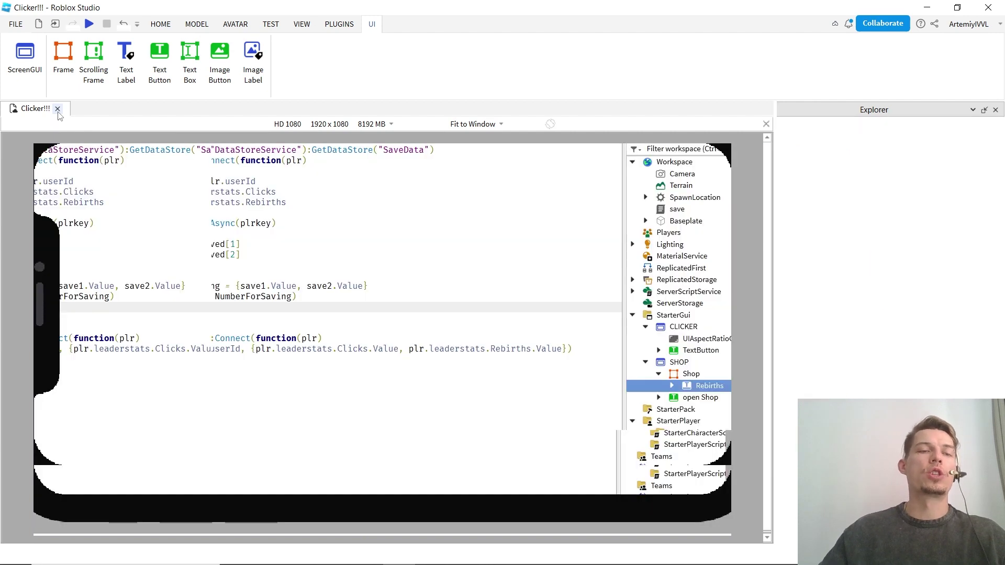
# Close the Clicker!!! place and review the game's privacy option in My Games.
pyautogui.click(57, 114)
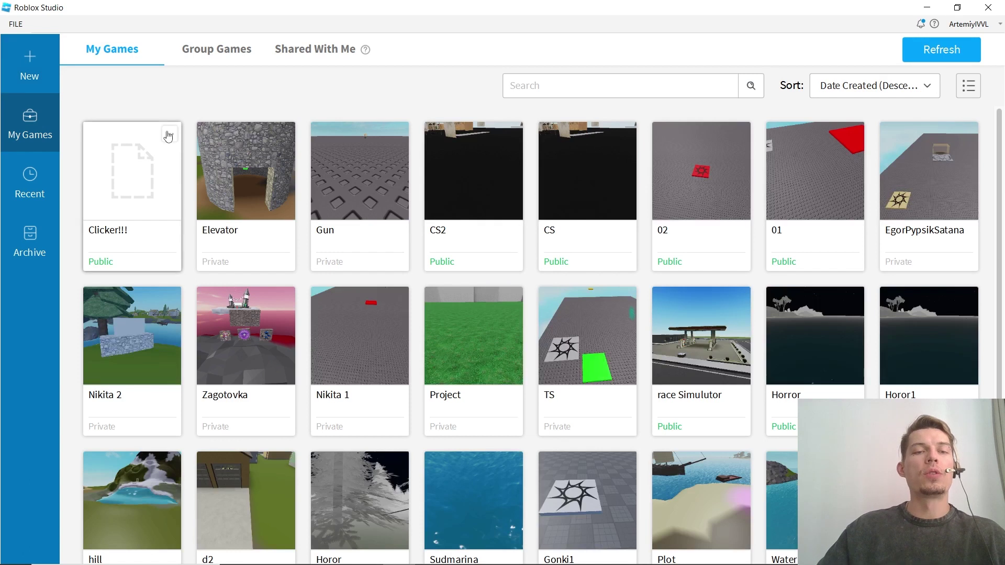
pyautogui.click(169, 135)
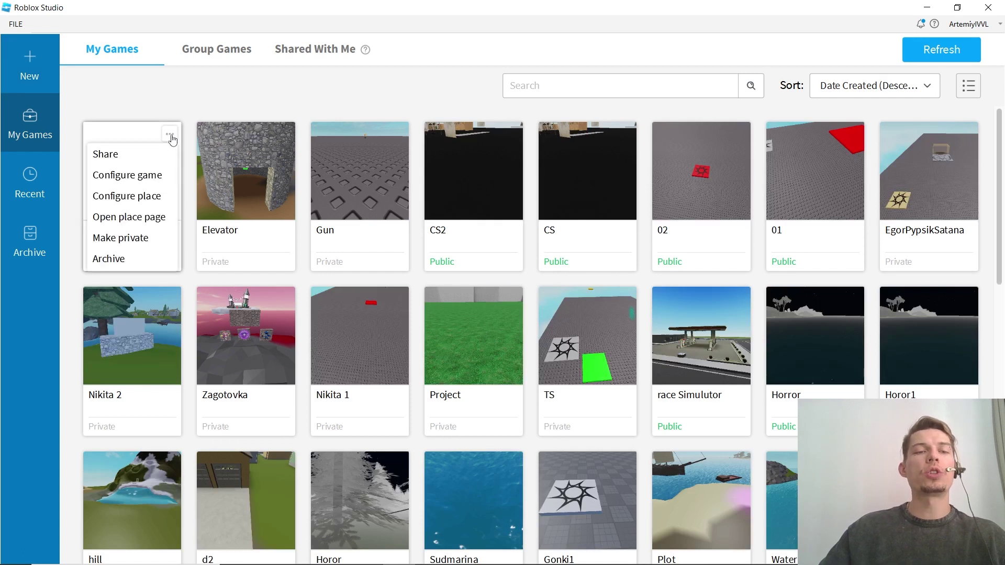
pyautogui.click(144, 239)
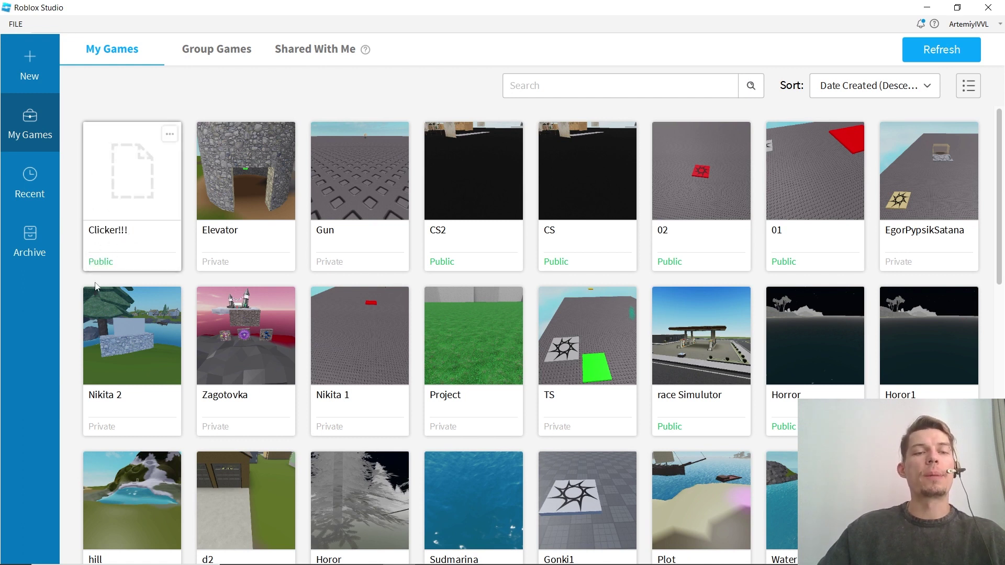
pyautogui.click(169, 134)
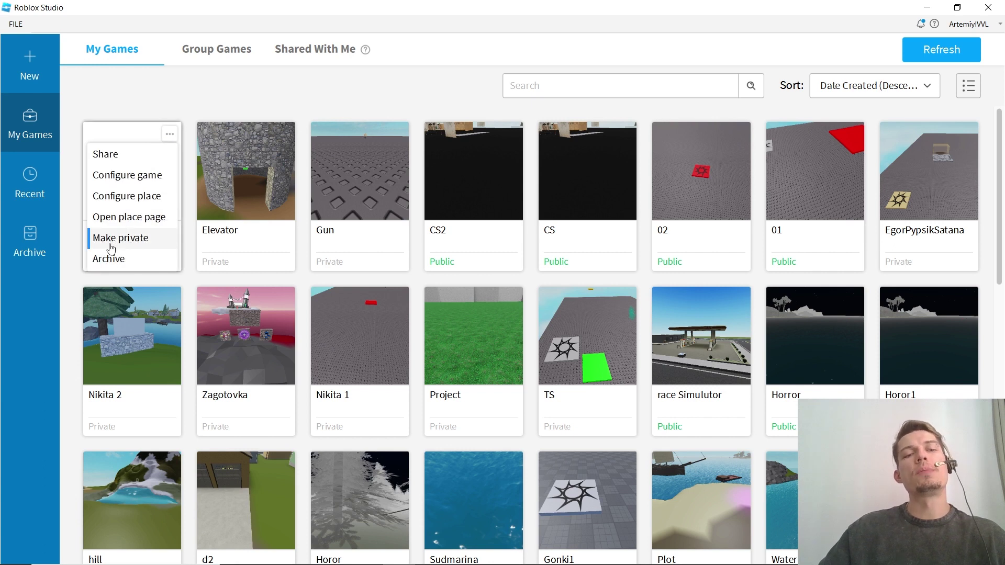
pyautogui.click(157, 242)
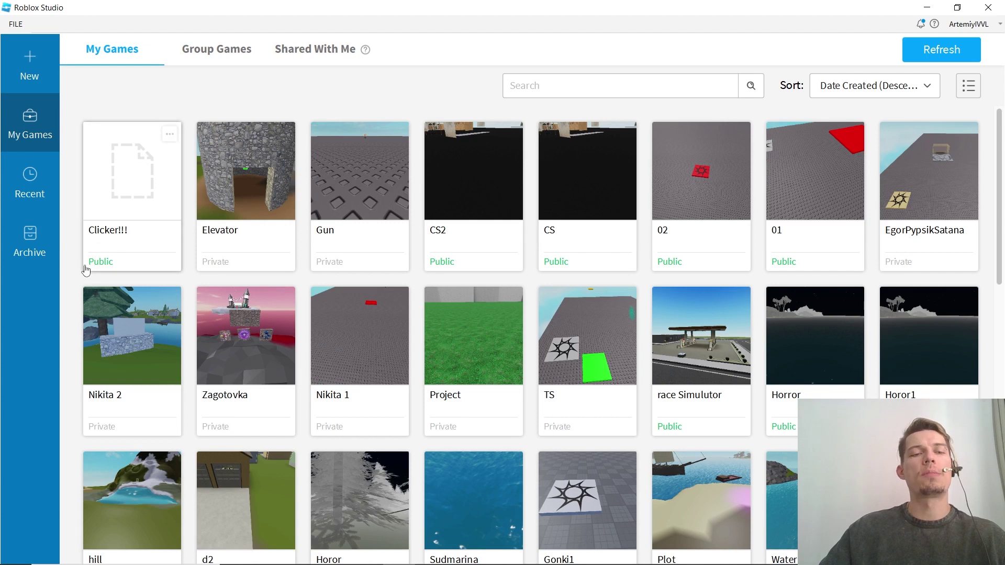
# Switch to the Clicker!!! game page on Roblox in Chrome and close the Roblox Studio window.
pyautogui.click(366, 553)
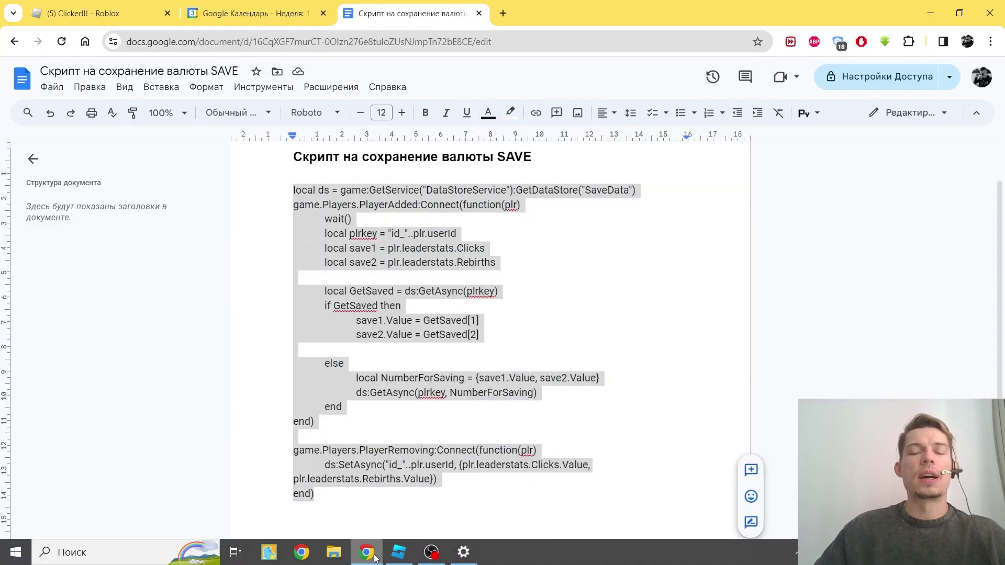
pyautogui.click(115, 11)
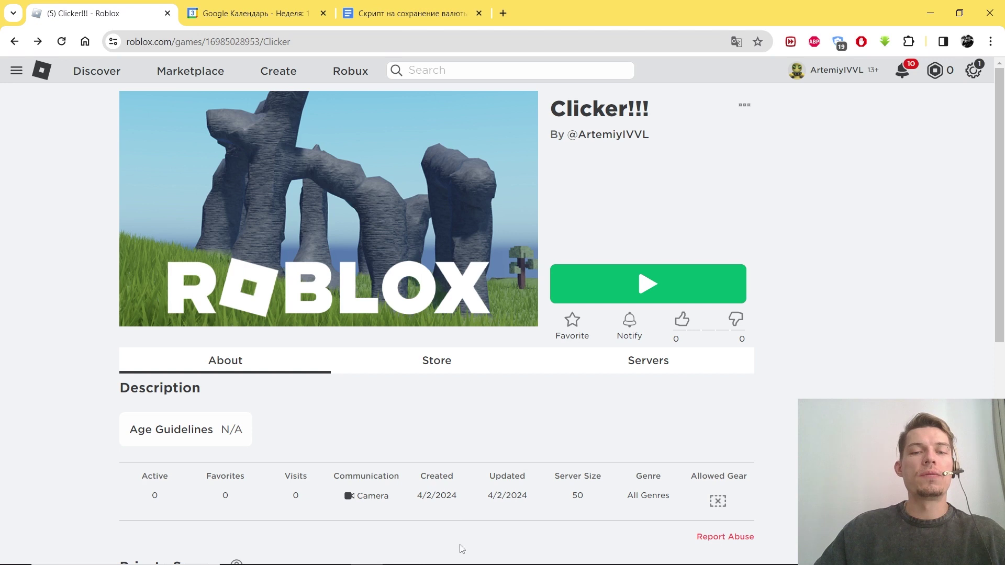
pyautogui.click(399, 554)
pyautogui.rightClick(399, 554)
pyautogui.click(390, 524)
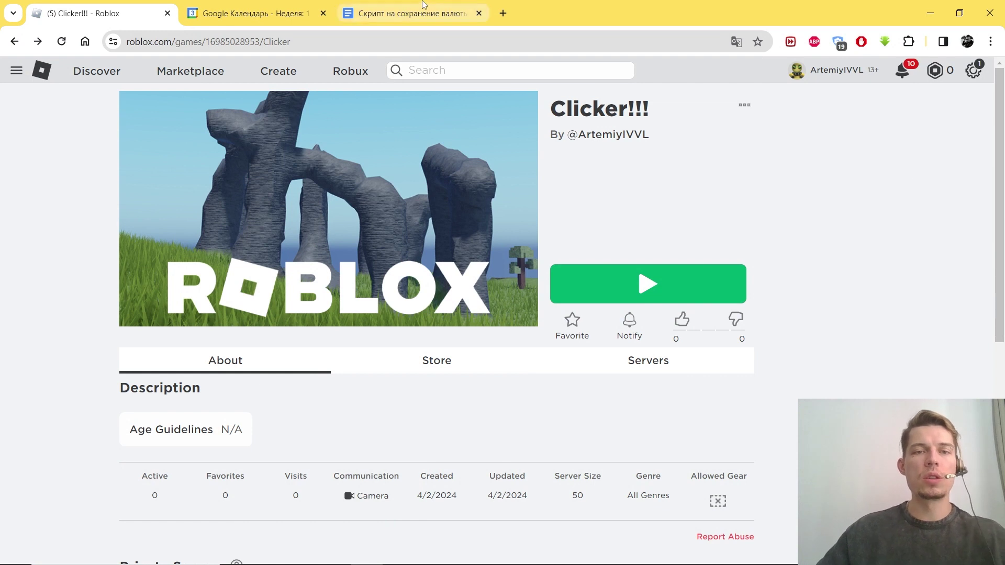
# Move the Clicker!!! page behind the other browser tabs and launch the game in the Roblox player.
pyautogui.moveTo(100, 13); pyautogui.dragTo(413, 13)
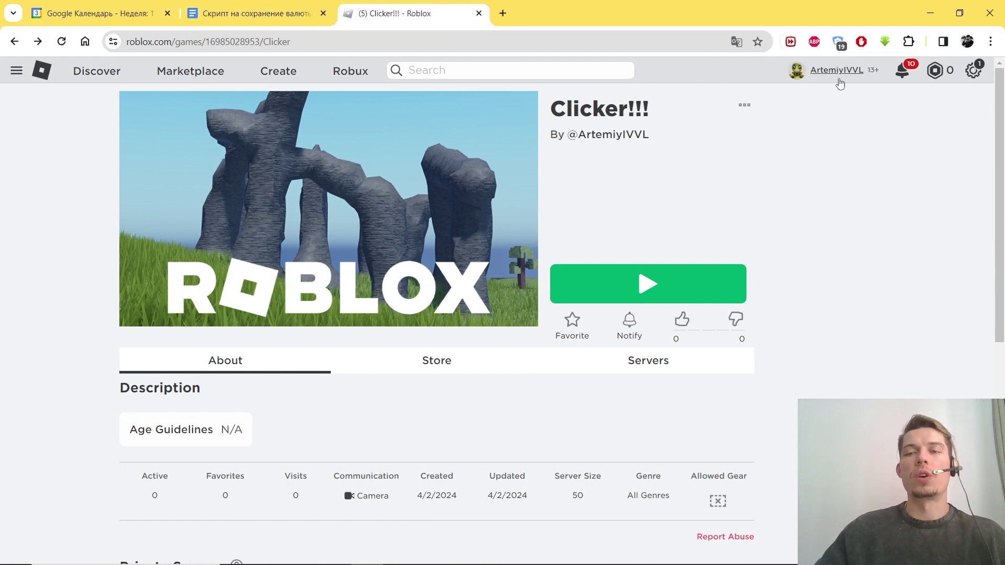
pyautogui.click(644, 286)
pyautogui.click(547, 156)
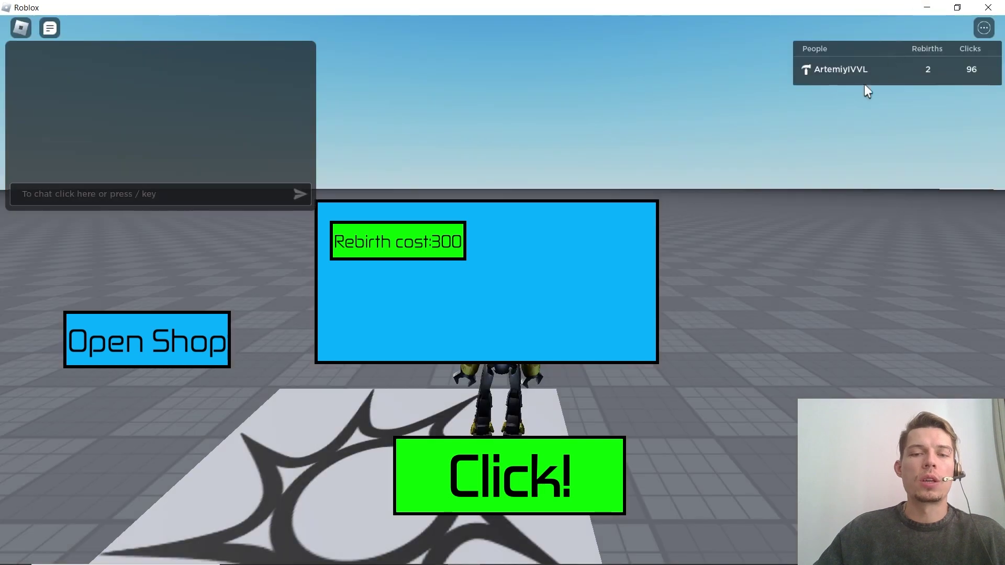
# Hide the shop frame and walk the avatar around the baseplate to try out the game.
pyautogui.click(142, 332)
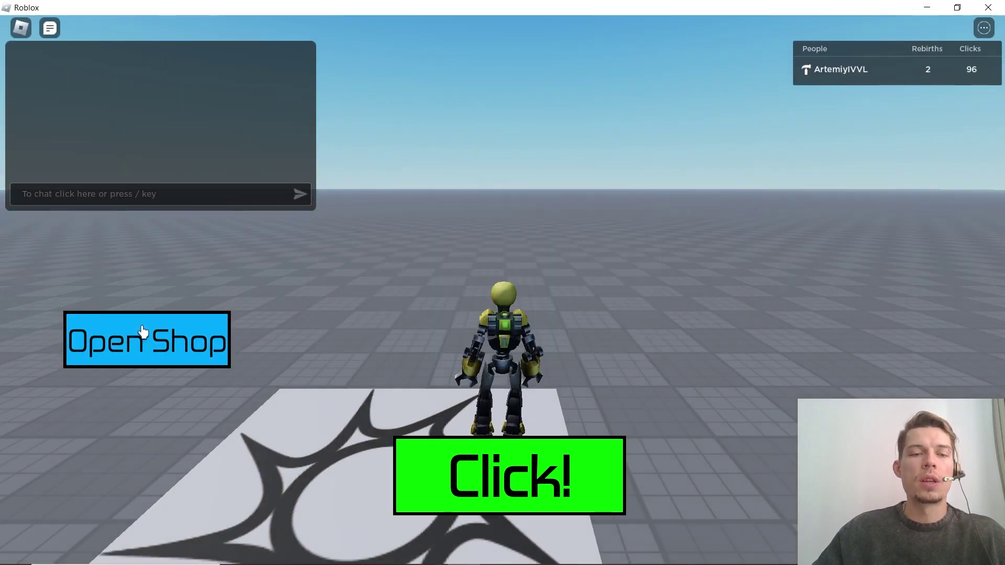
pyautogui.press('a')
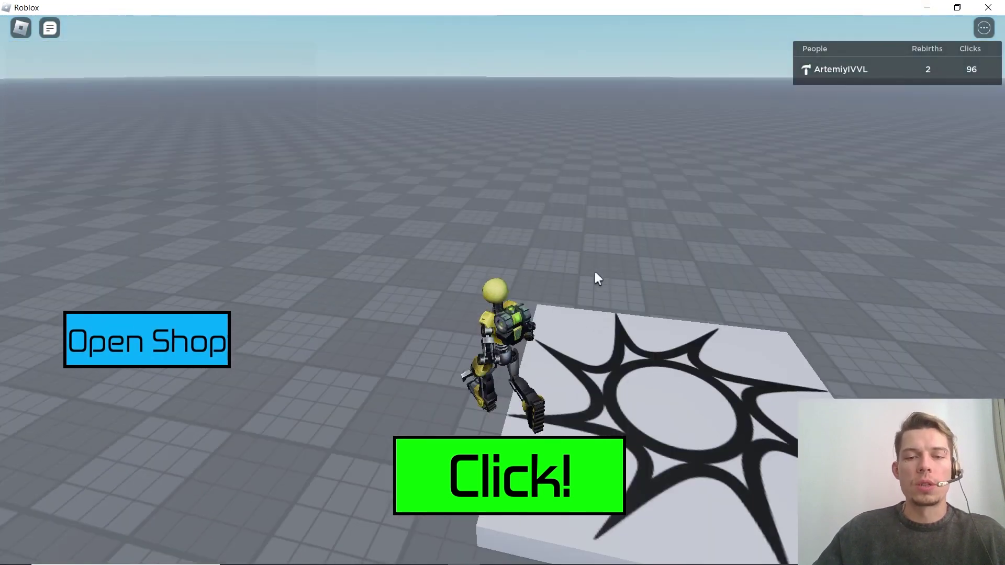
pyautogui.press('s')
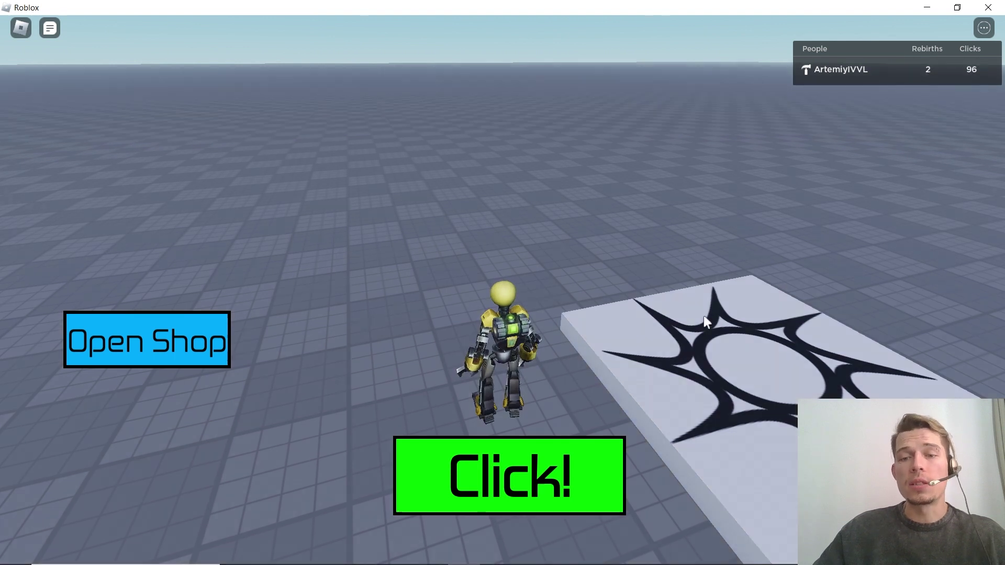
pyautogui.moveTo(566, 344); pyautogui.dragTo(567, 346, button='right')
pyautogui.press('w')
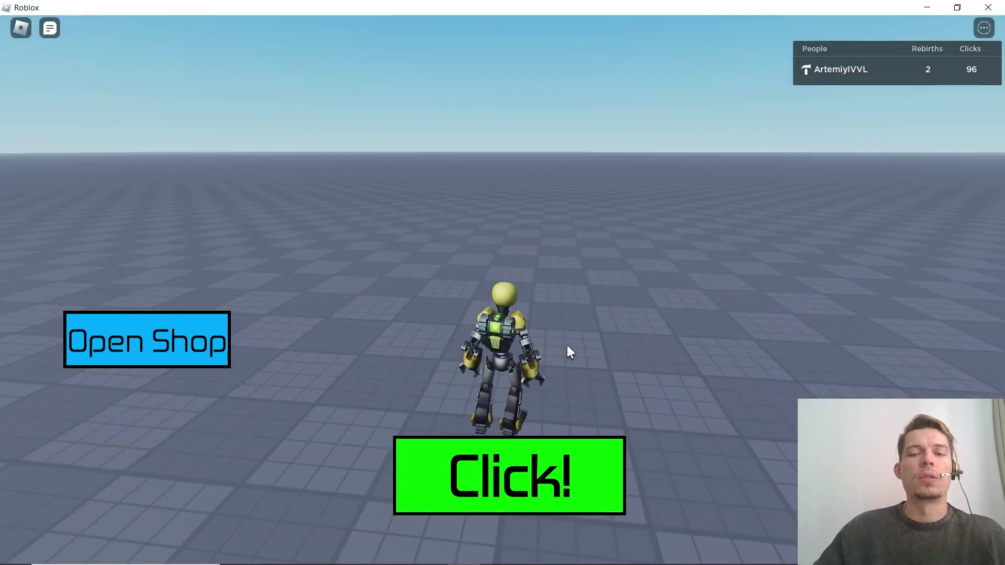
# Collect more than 300 clicks with the in-game Click! button.
pyautogui.click(517, 478)
pyautogui.click(513, 481)
pyautogui.click(512, 479)
pyautogui.click(513, 479)
pyautogui.click(513, 478)
pyautogui.click(513, 478)
pyautogui.click(513, 478)
pyautogui.click(514, 478)
pyautogui.click(513, 478)
pyautogui.click(514, 478)
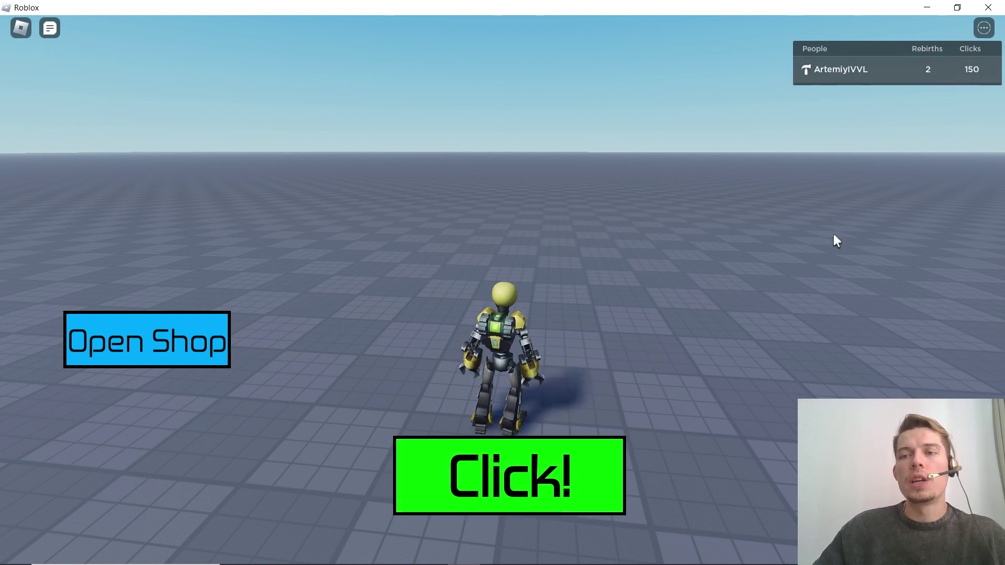
pyautogui.click(481, 496)
pyautogui.click(482, 496)
pyautogui.click(481, 496)
pyautogui.click(481, 496)
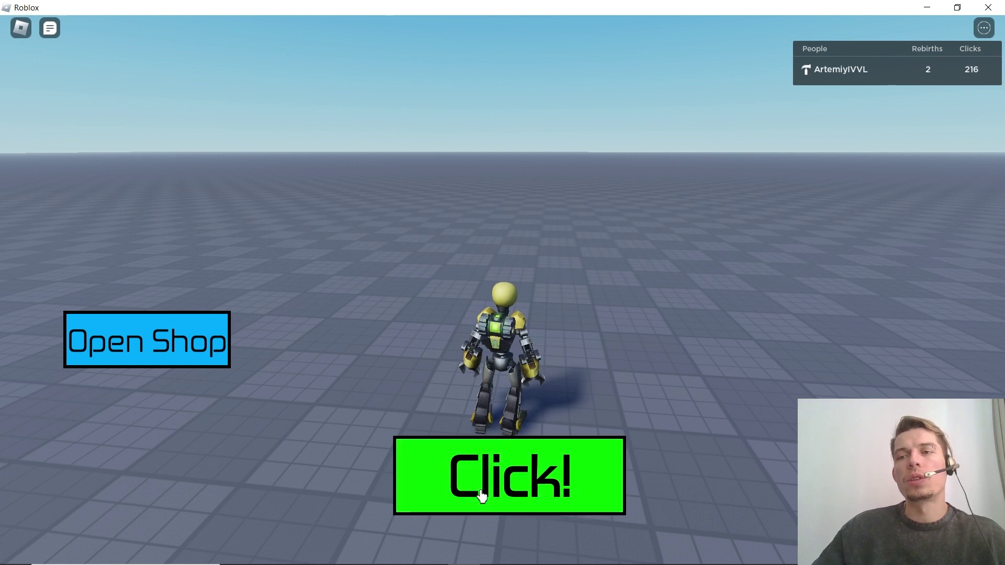
pyautogui.click(482, 496)
pyautogui.click(481, 496)
pyautogui.click(481, 496)
pyautogui.click(481, 496)
pyautogui.click(481, 496)
pyautogui.click(481, 497)
pyautogui.click(481, 496)
# Buy the rebirth costing 300 clicks from the shop and close the shop.
pyautogui.click(220, 357)
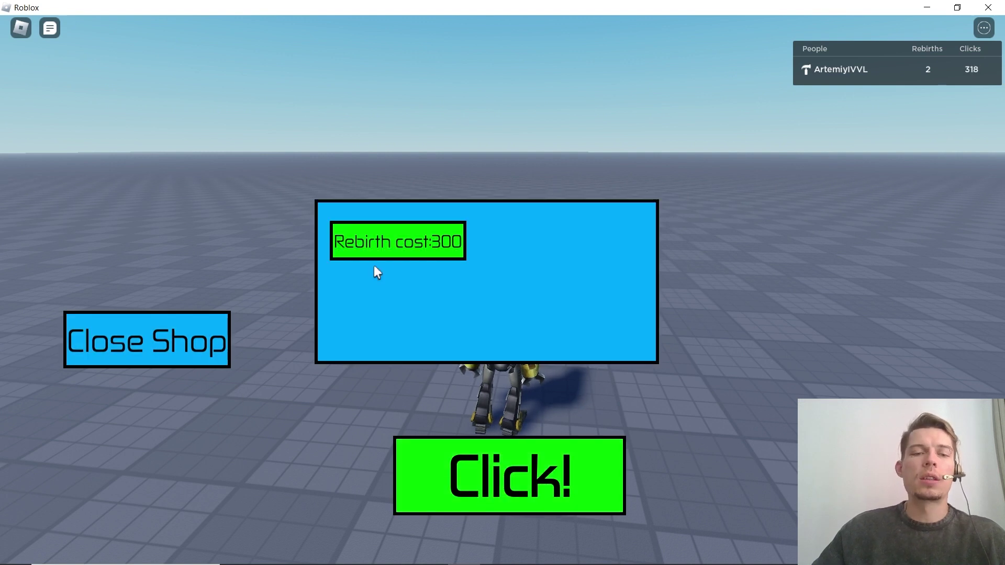
pyautogui.click(388, 241)
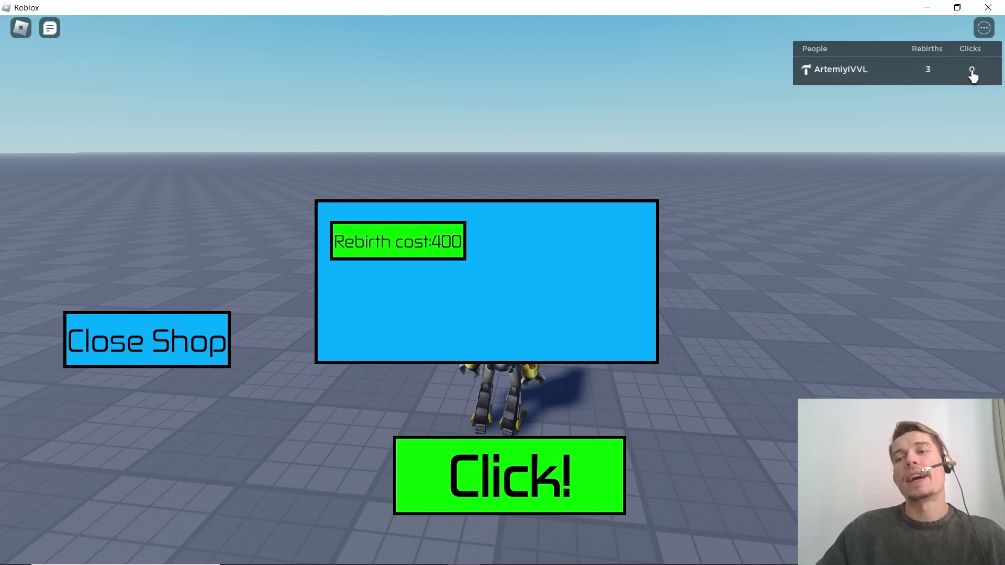
pyautogui.click(152, 347)
# Collect about 92 clicks with the Click! button to test earning at the new rebirth level.
pyautogui.click(494, 471)
pyautogui.click(494, 471)
pyautogui.click(495, 471)
pyautogui.click(494, 471)
pyautogui.click(495, 471)
pyautogui.click(494, 470)
pyautogui.click(495, 471)
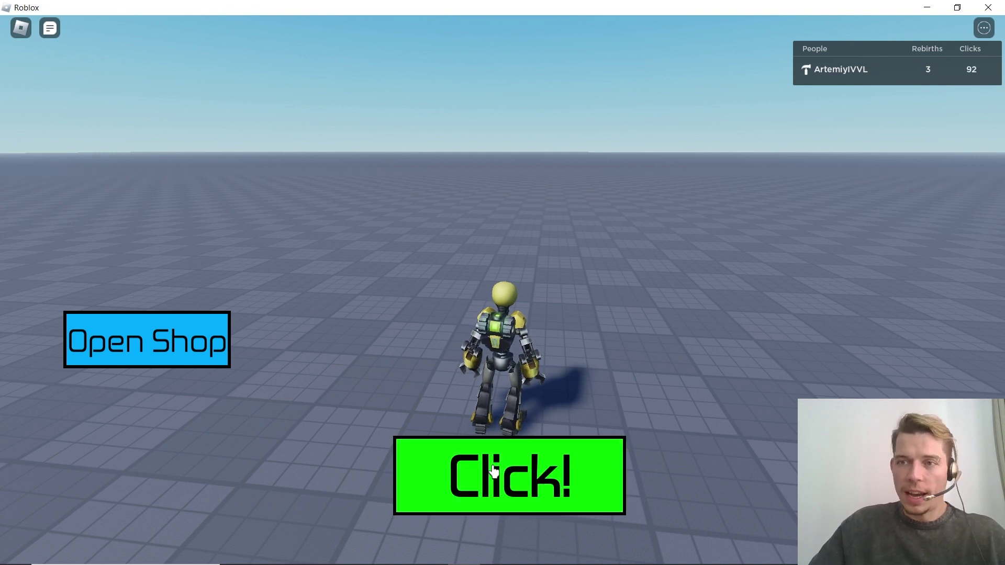